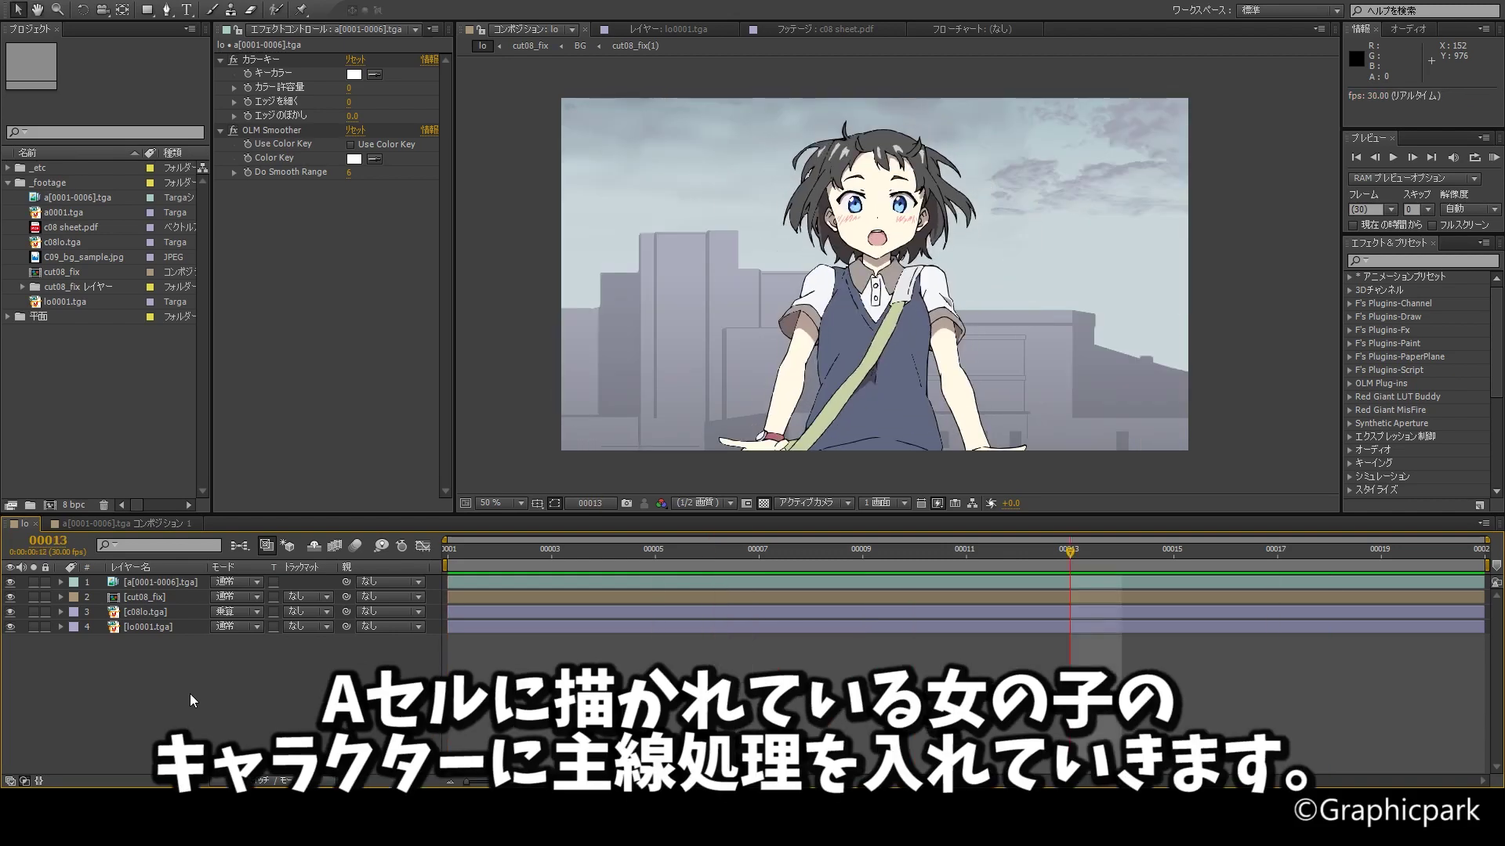
Pre-compose the a[0001-0006].tga layer into a new A_LineFX composition and show its time remap
left_click(183, 582)
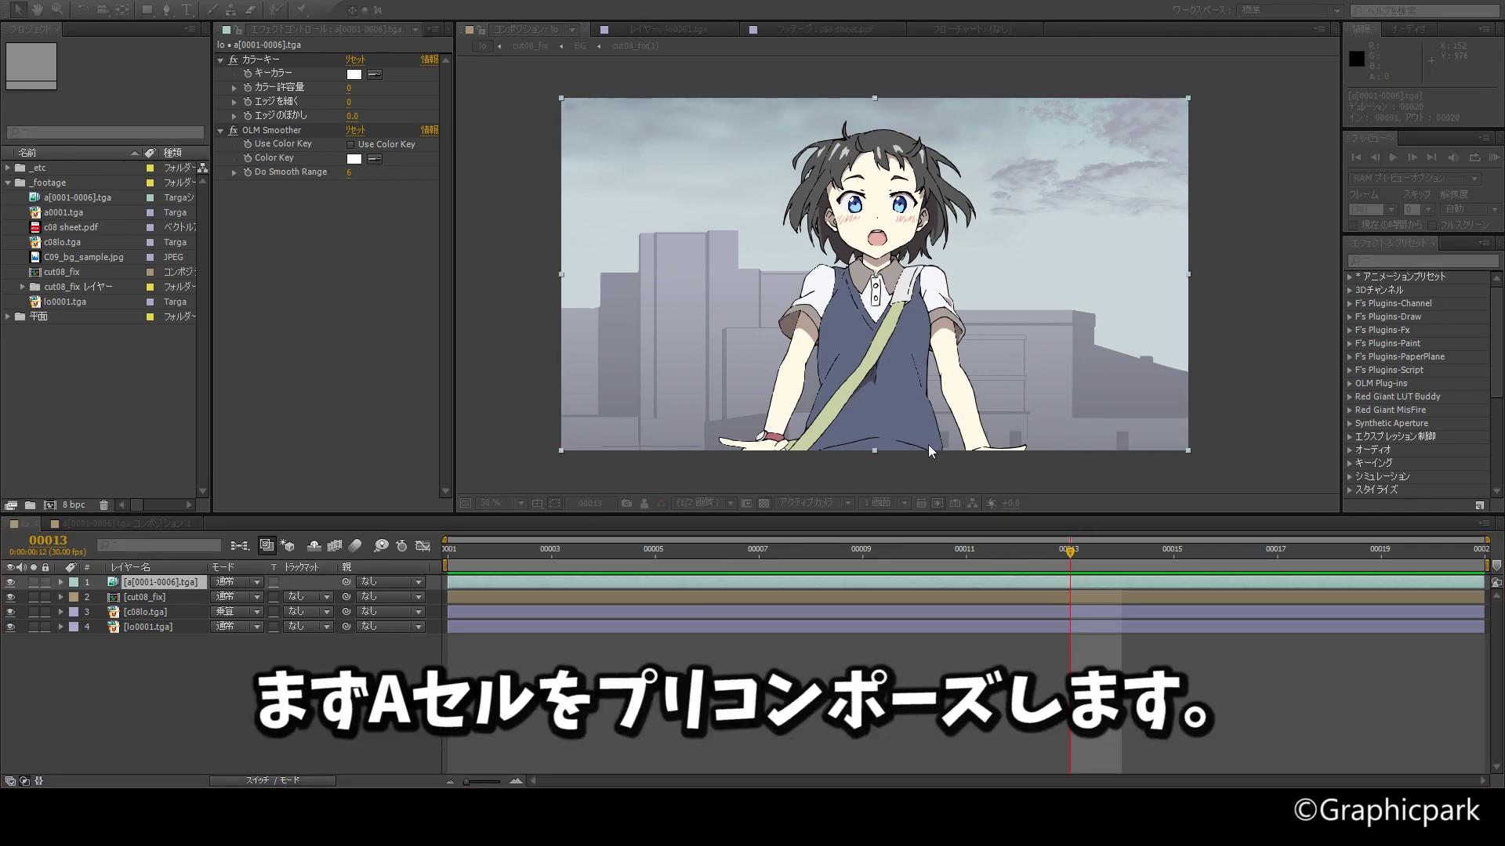
key("Return")
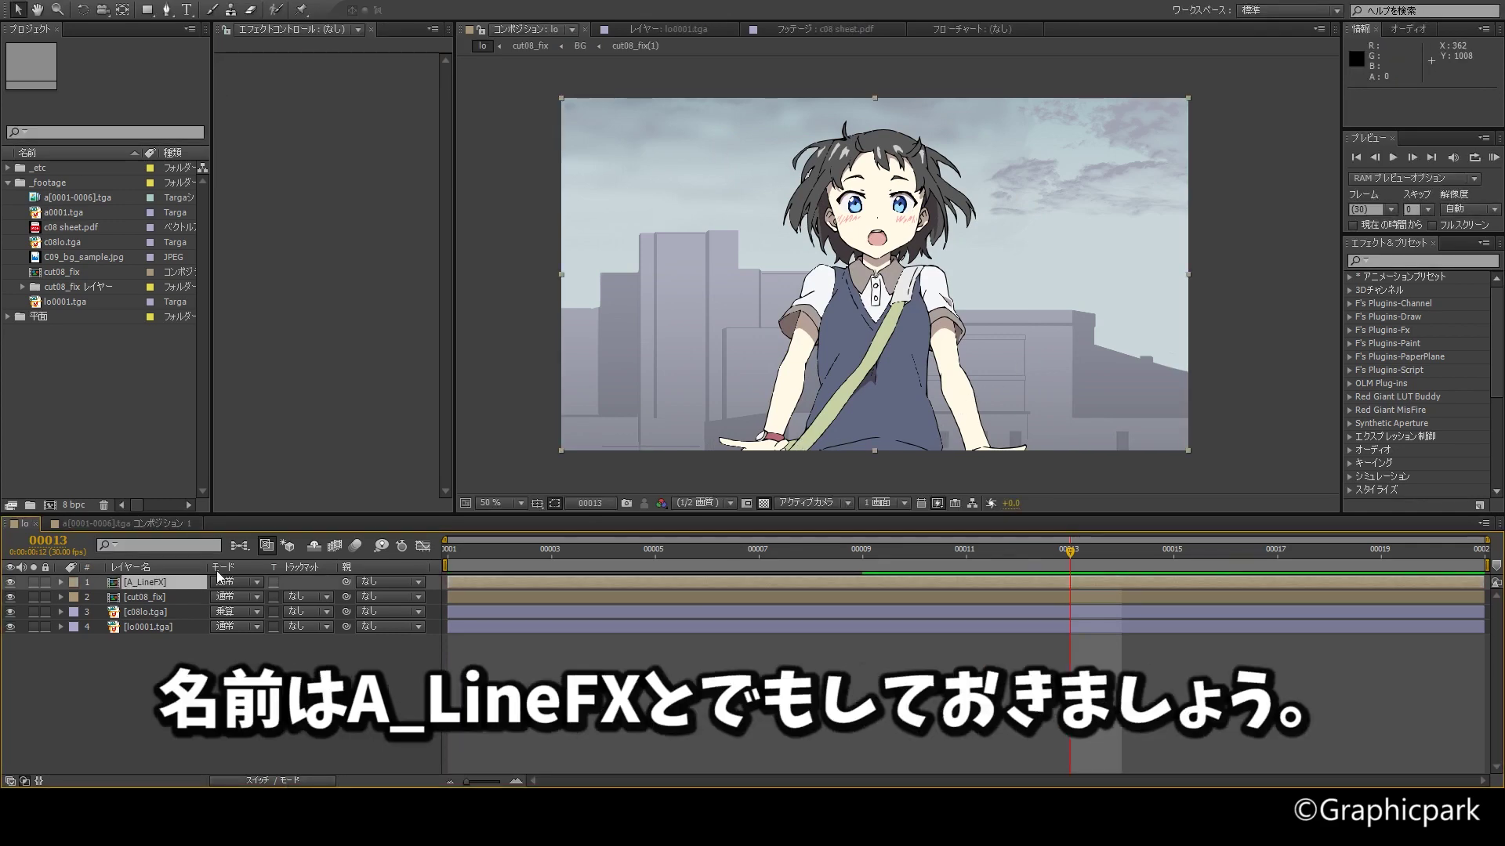
left_click(196, 582)
key("u")
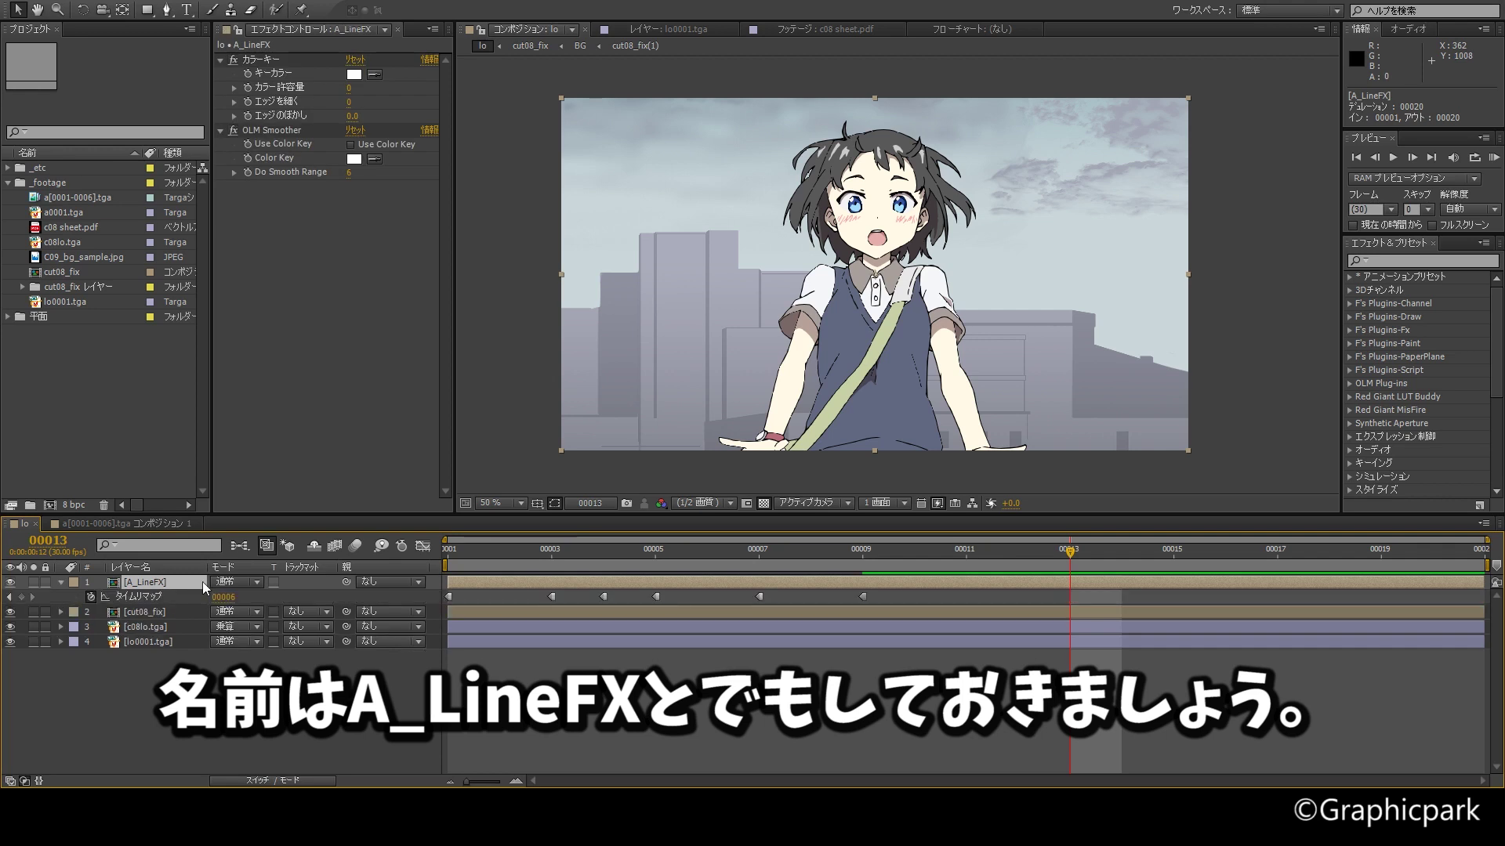
Cut the Color Key and OLM Smoother effects off A_LineFX and open its composition
left_click(266, 61)
left_click(258, 131, "ctrl")
key("ctrl+x")
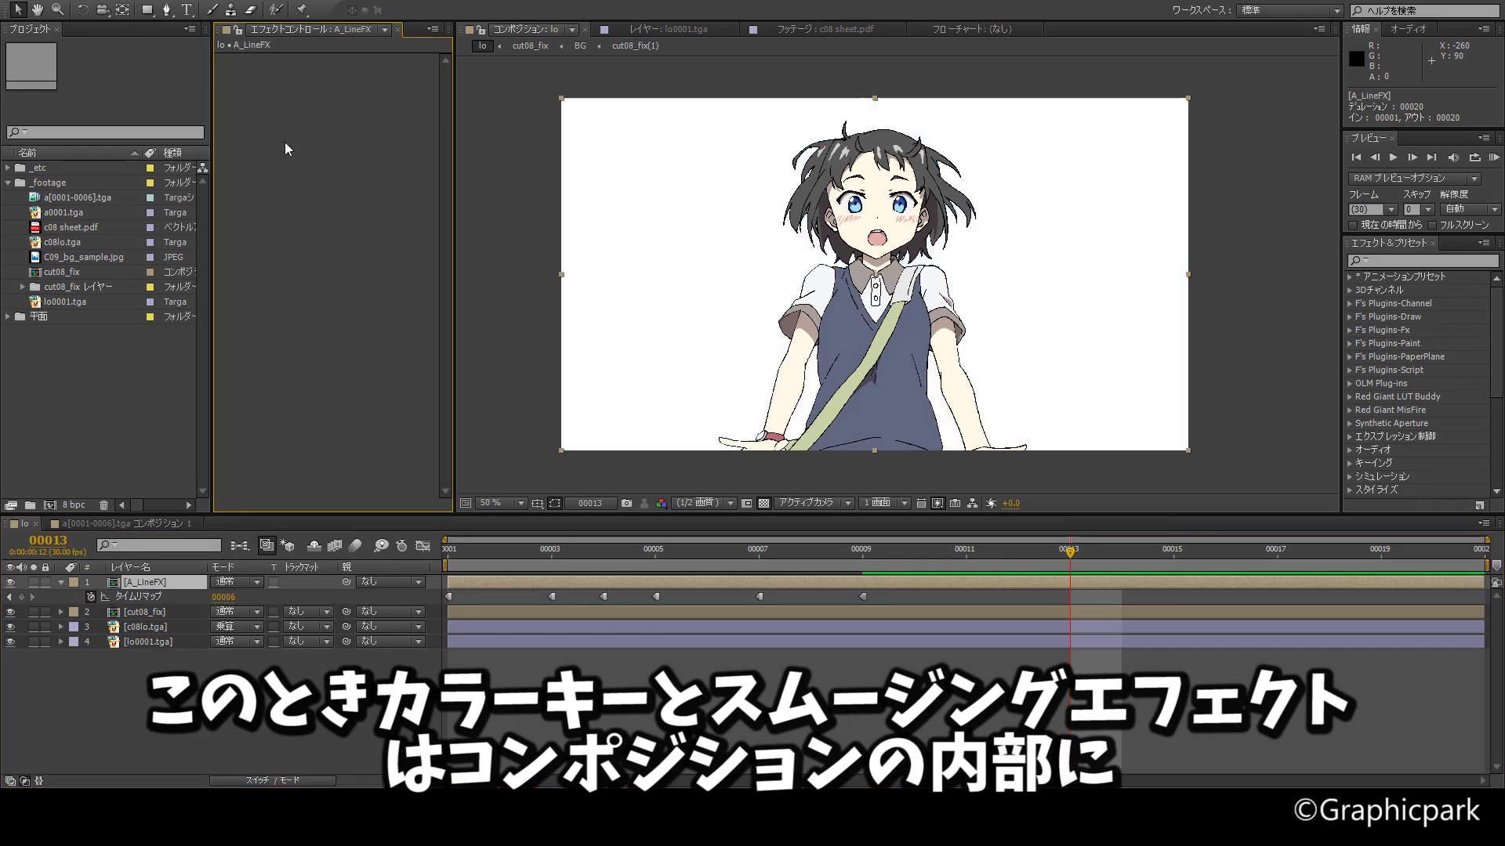
left_click(177, 582)
double_click(178, 582)
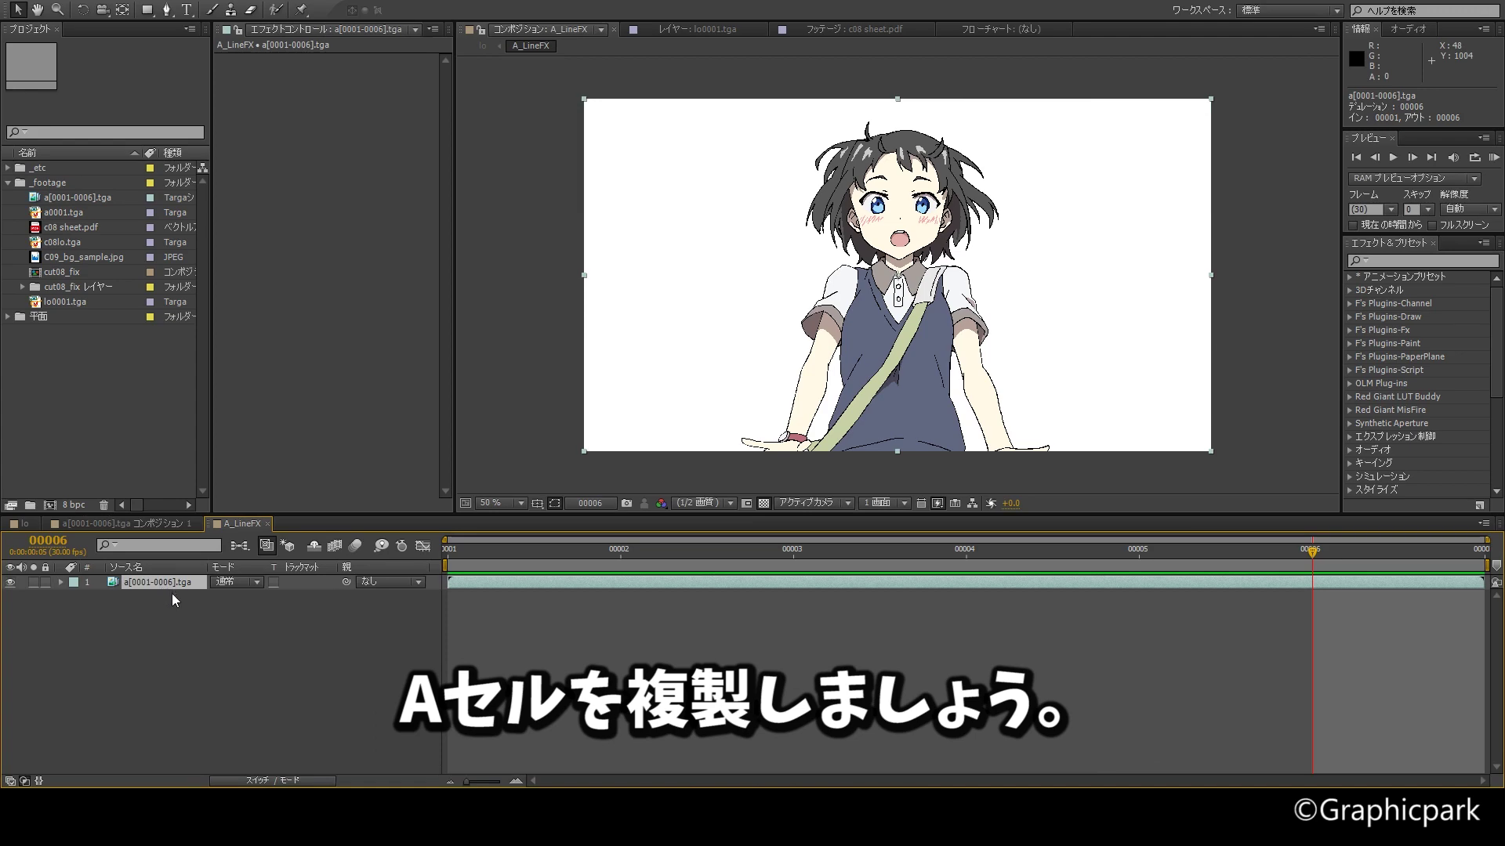
Paste Color Key and OLM Smoother onto the cel layer and duplicate it
key("ctrl+d")
left_click(158, 597, "shift")
key("ctrl+v")
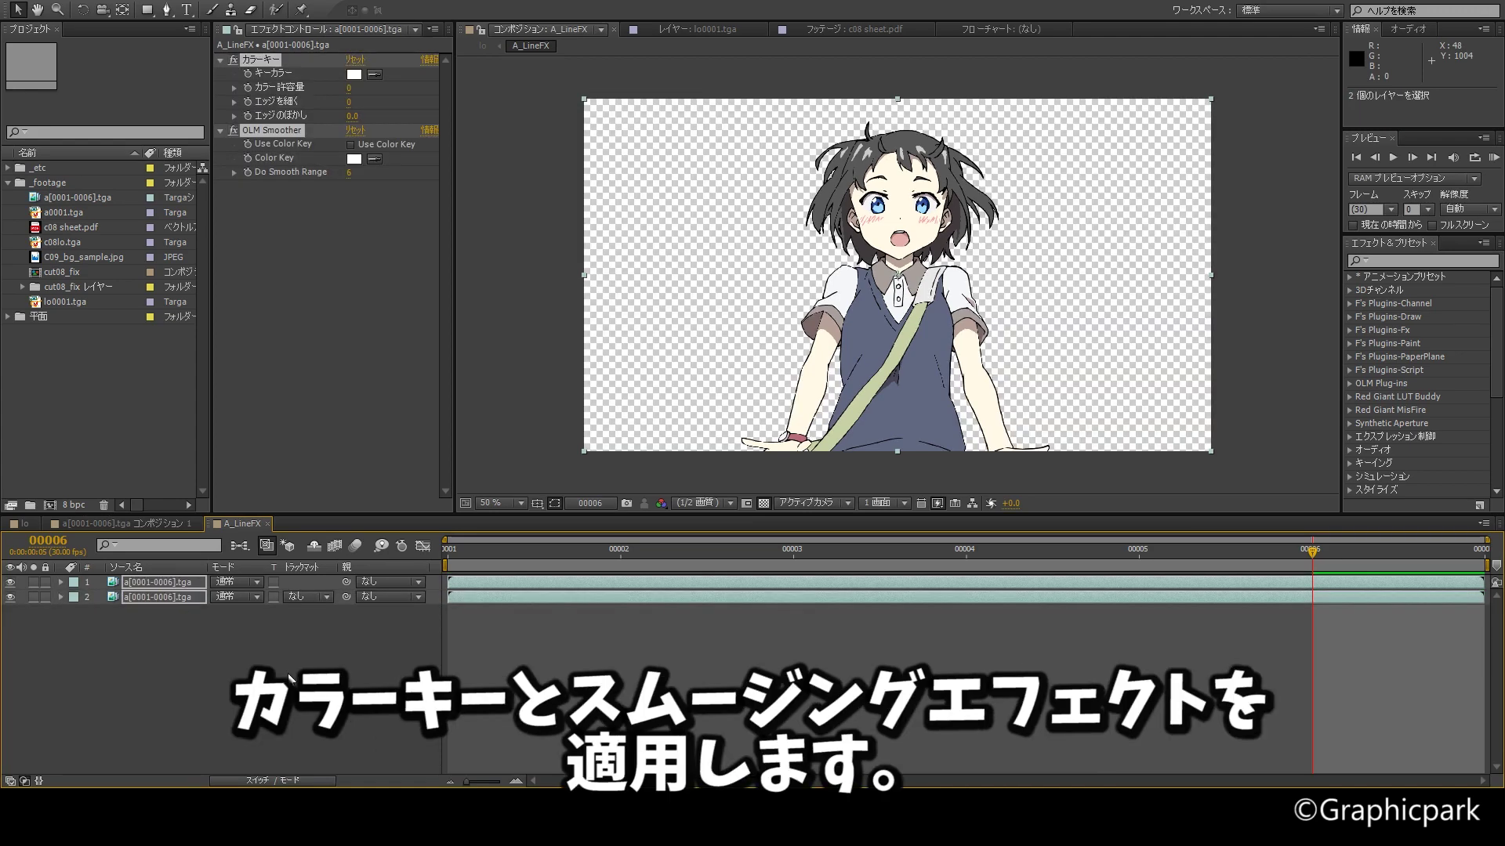
left_click(419, 613)
scroll(801, 304, "up", 1)
scroll(801, 304, "up", 1)
scroll(800, 304, "down", 1)
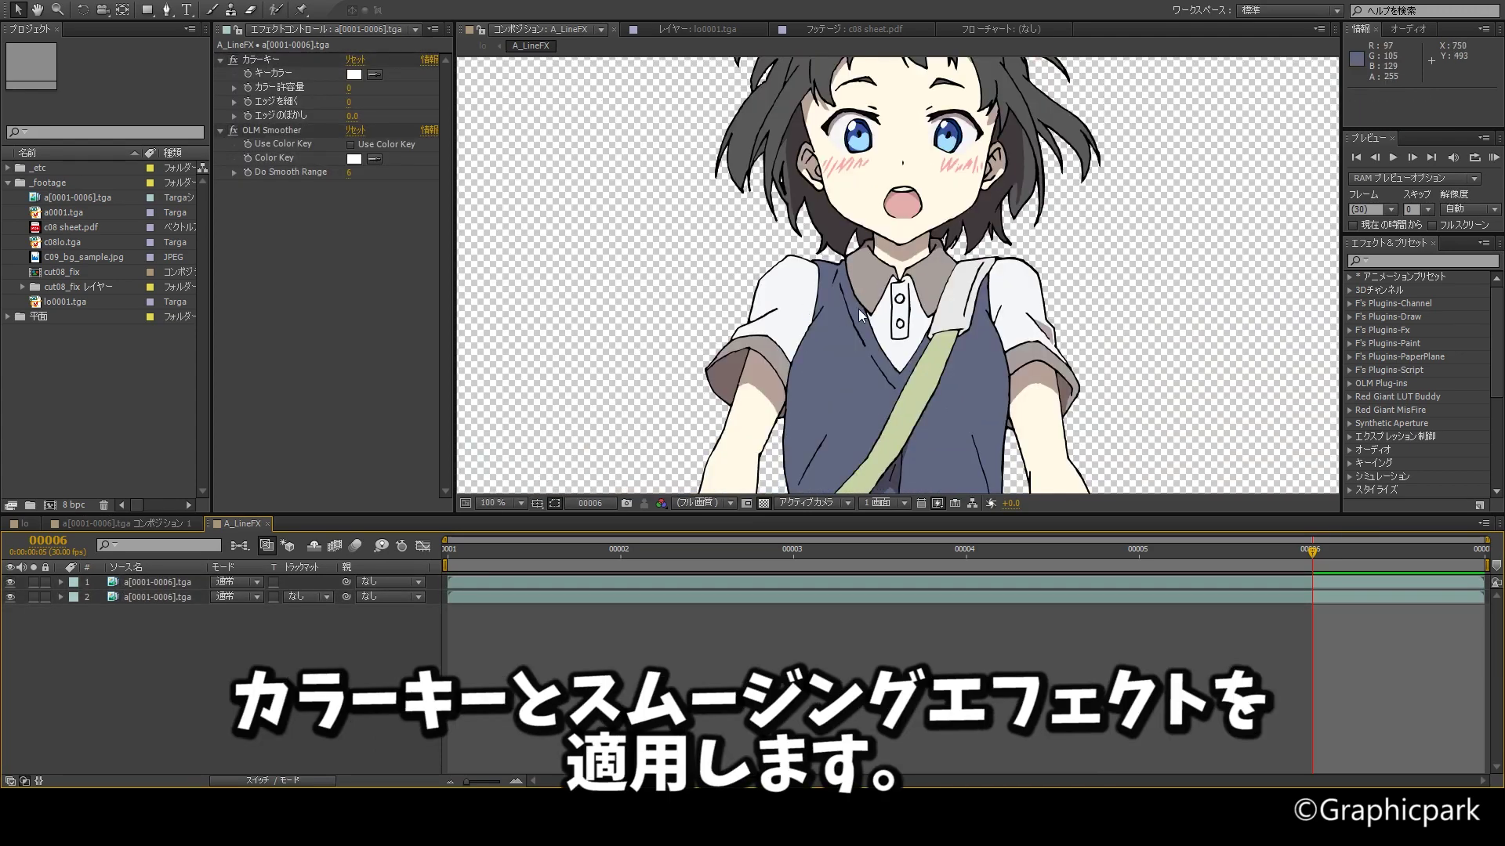
scroll(858, 309, "down", 1)
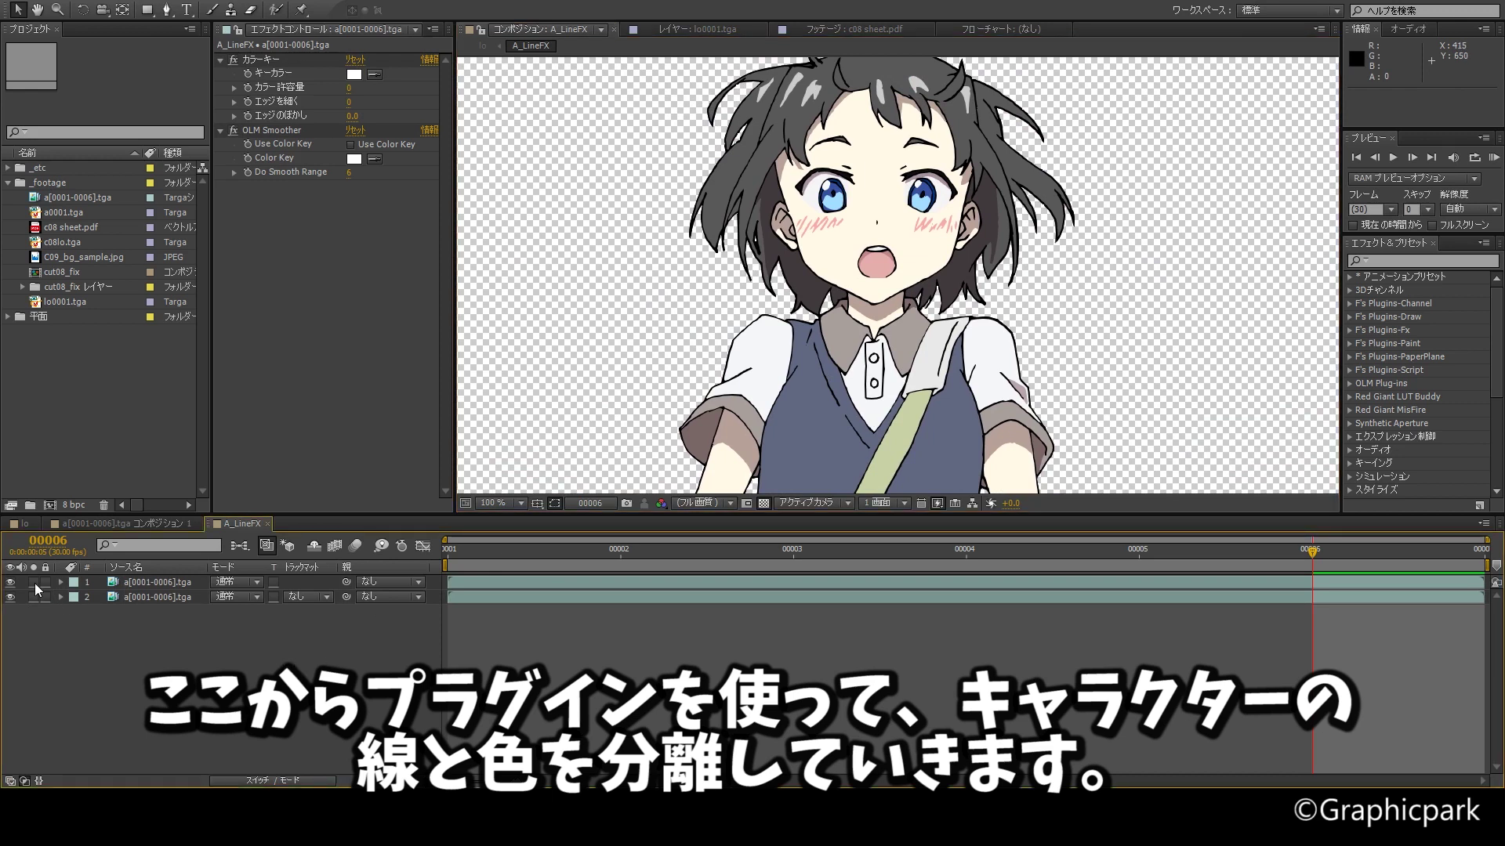
On the top copy, set F's SelectColor color0 to the black line and enable Target0
left_click(141, 581)
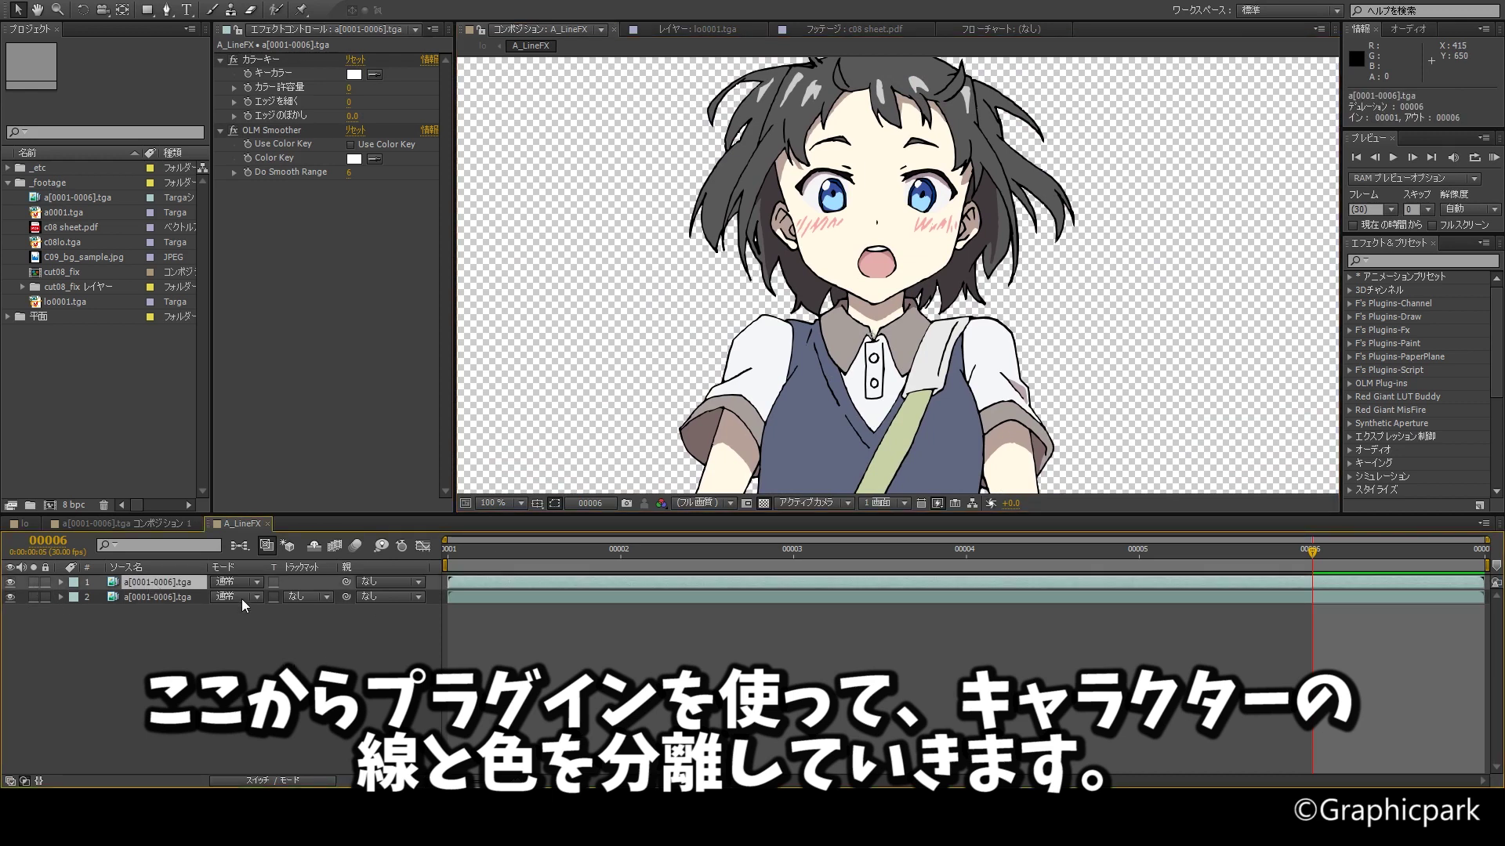
scroll(862, 212, "up", 1)
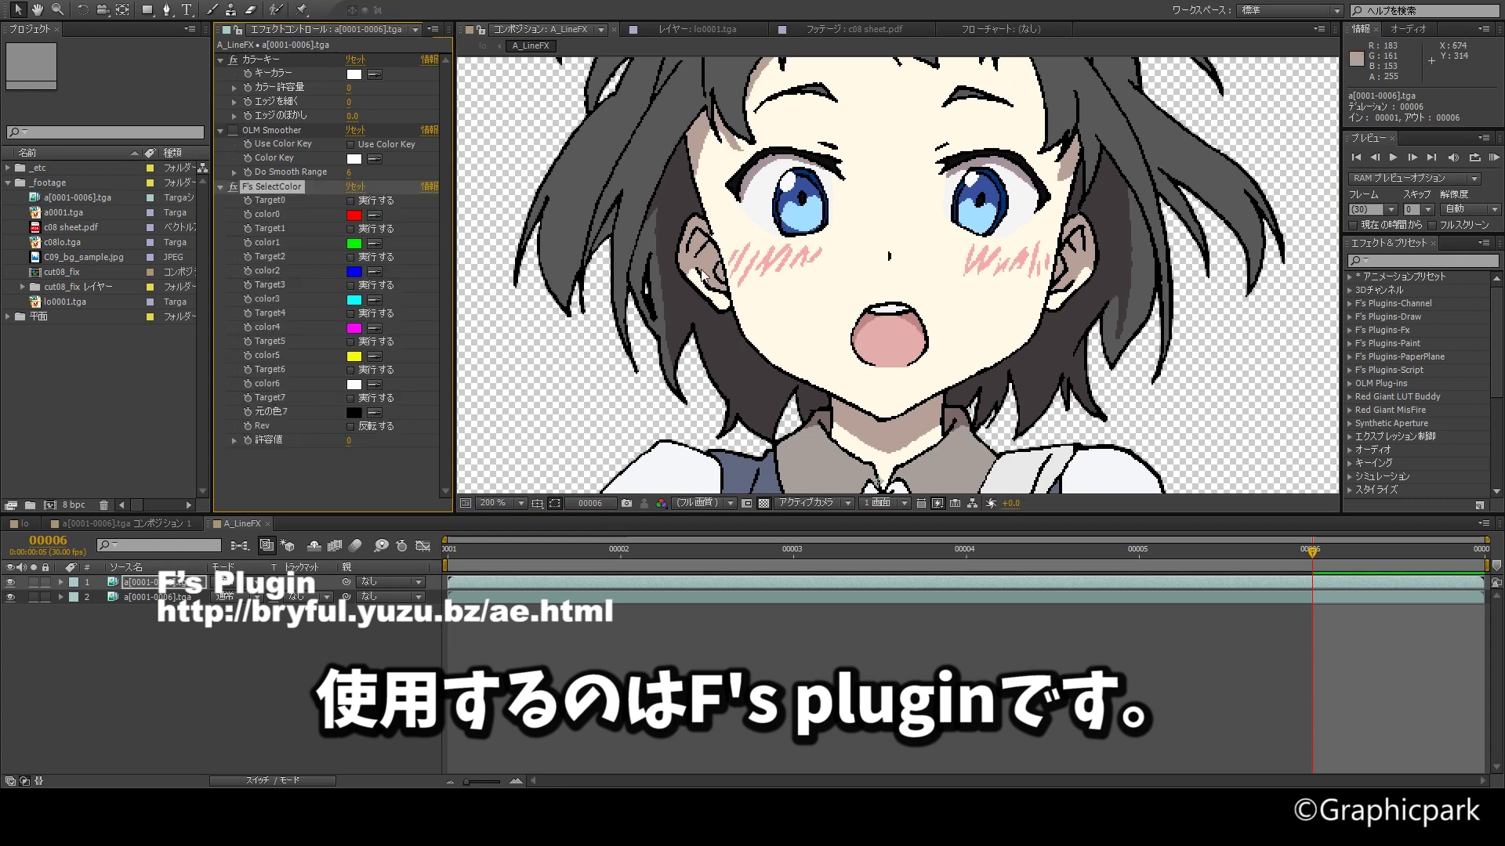
scroll(619, 237, "up", 1)
scroll(764, 225, "up", 1)
scroll(763, 224, "up", 1)
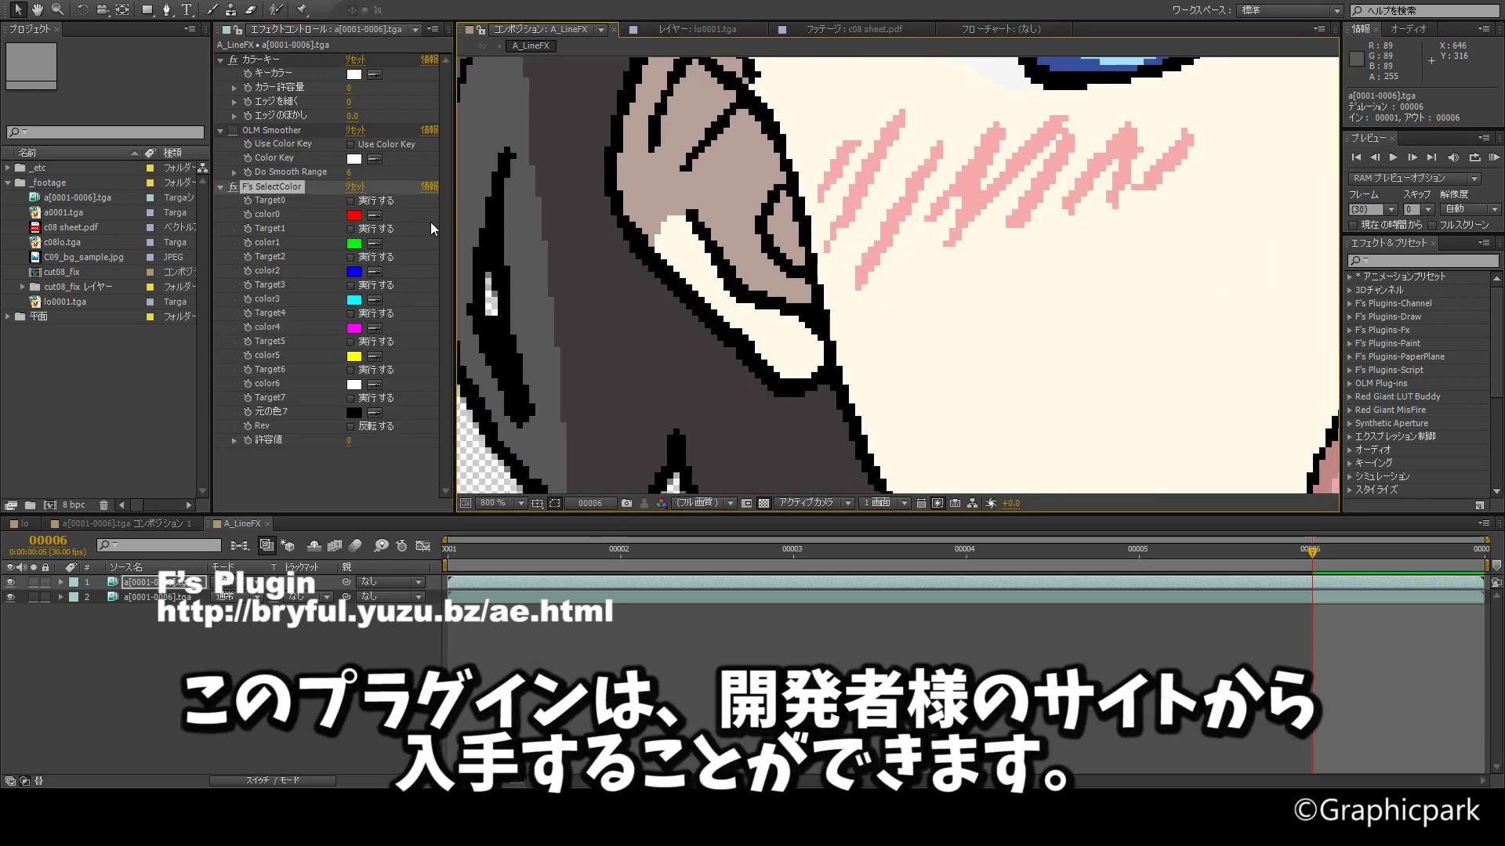
left_click(782, 141)
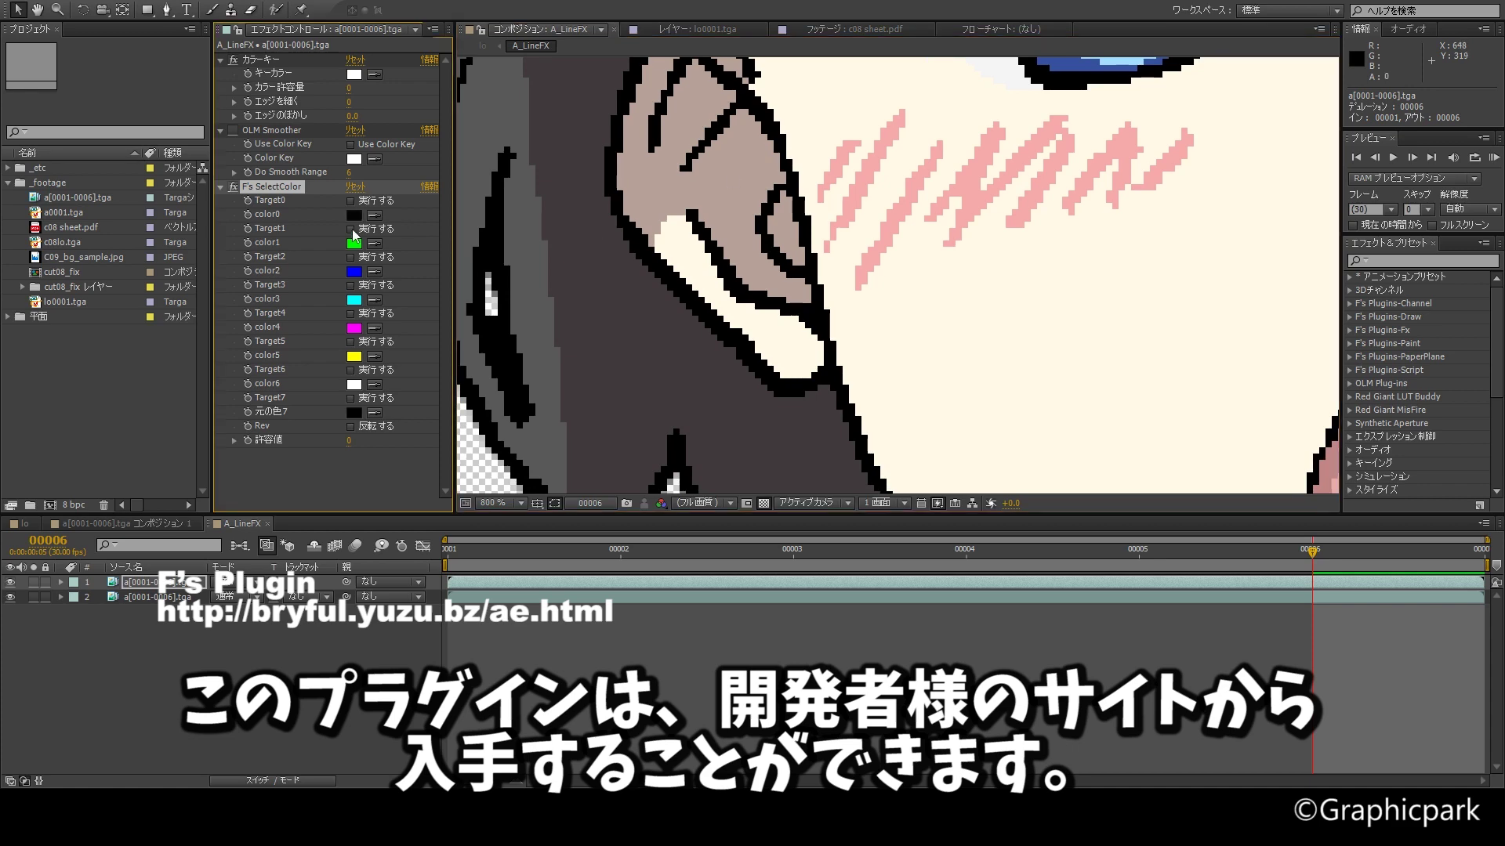
left_click(351, 201)
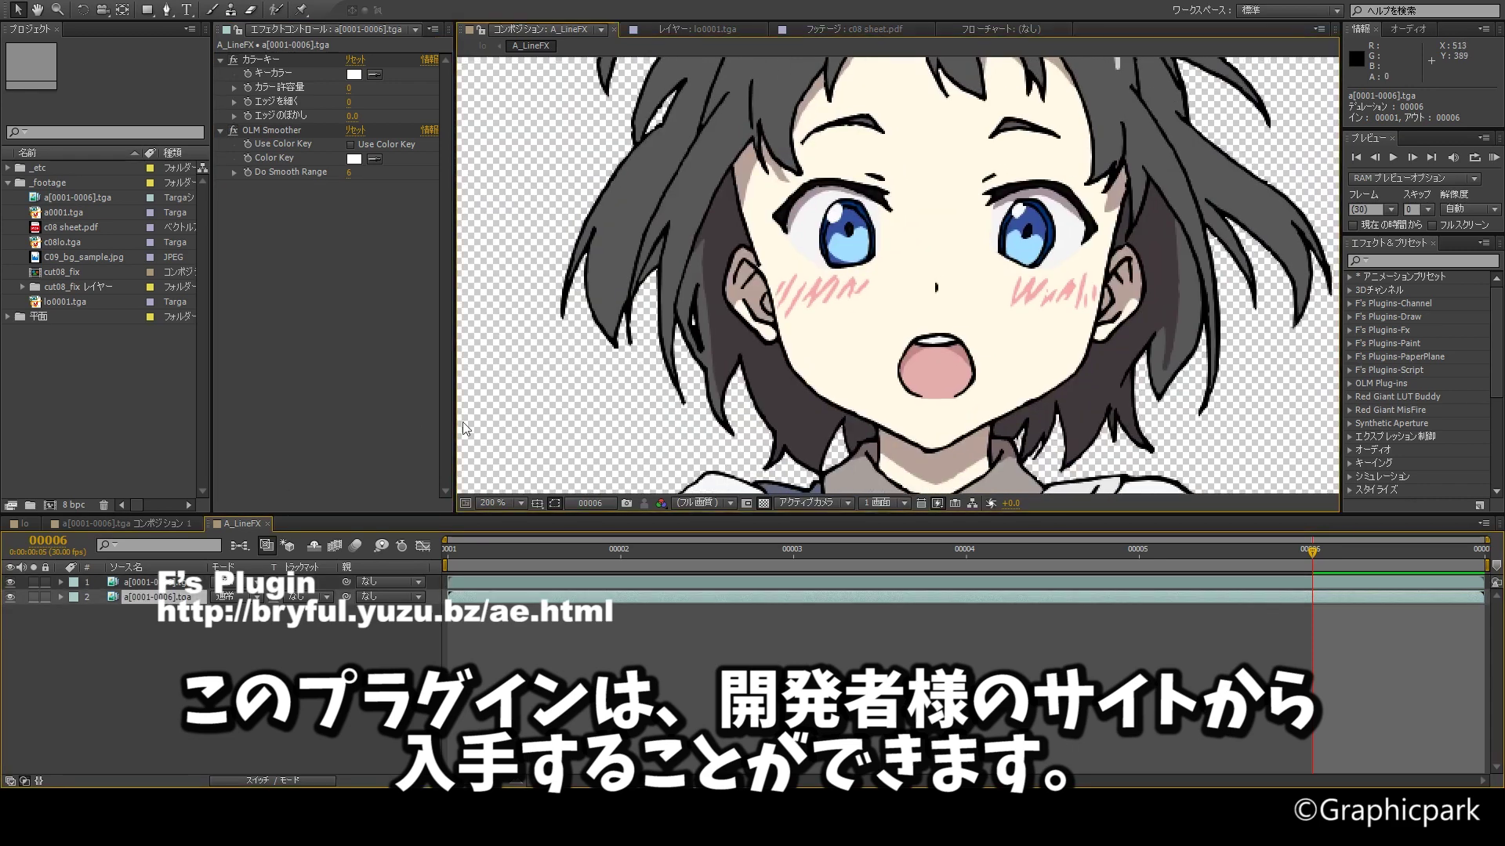
Solo the top line-art layer, then the bottom colour layer, to check the separation
left_click(33, 583)
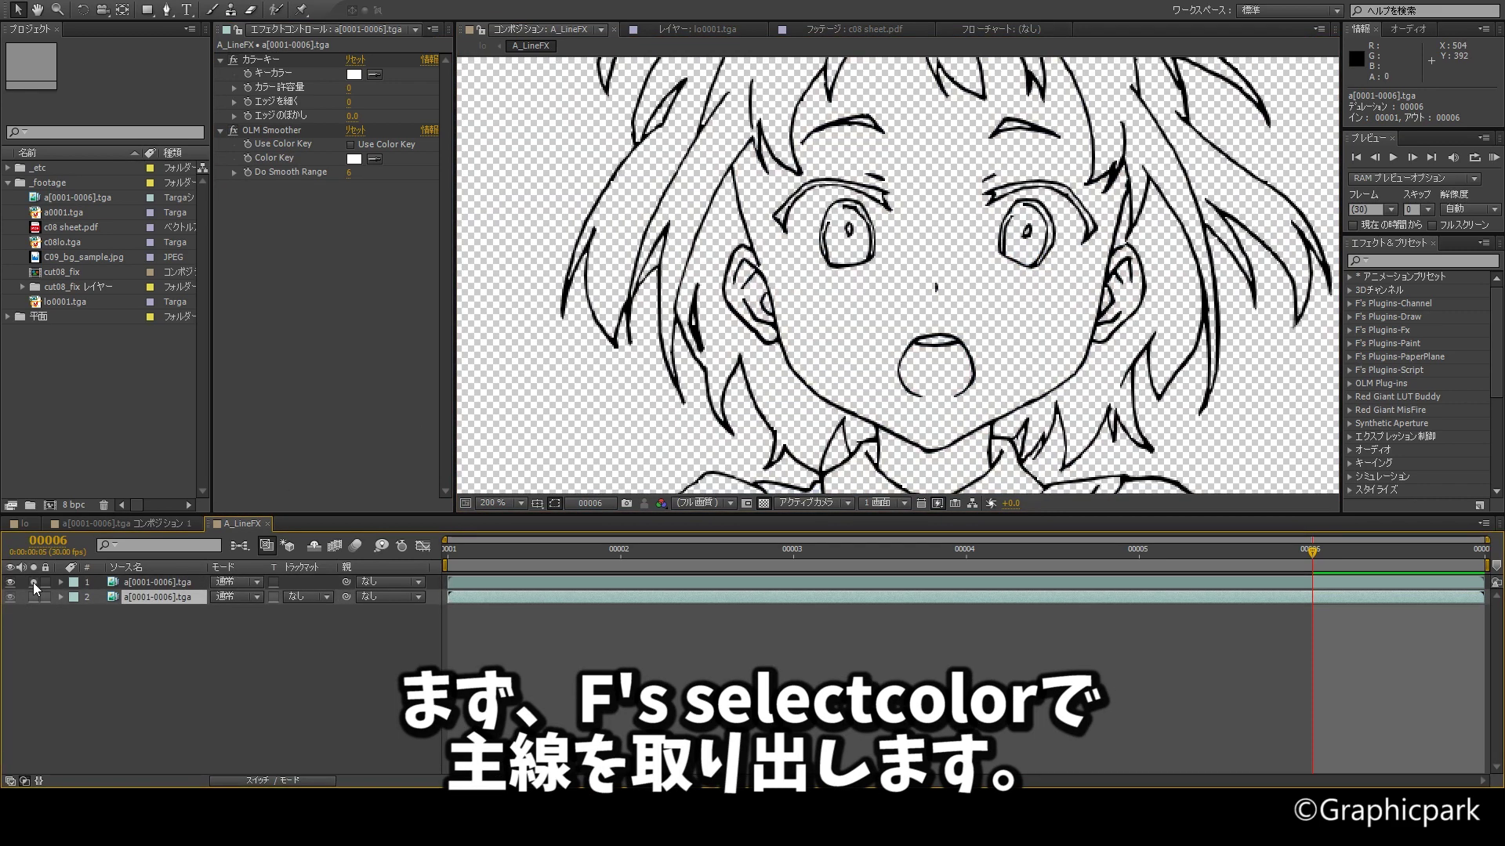
left_click(33, 583)
left_click(33, 598)
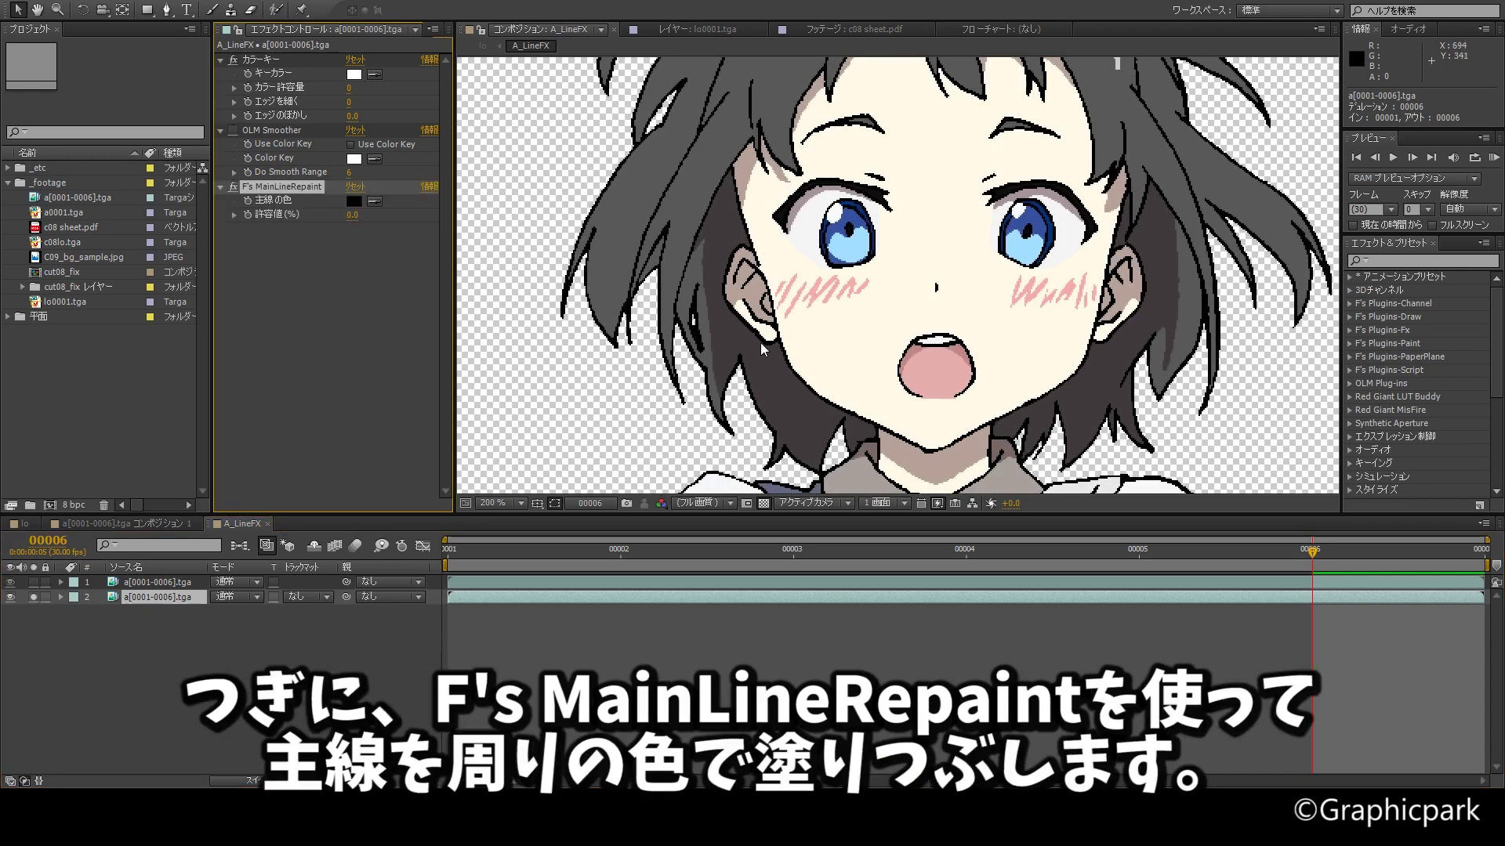
Move F's MainLineRepaint above OLM Smoother on the bottom cel and compare with Solo
scroll(718, 281, "up", 3)
left_click_drag(718, 280, 1118, 202)
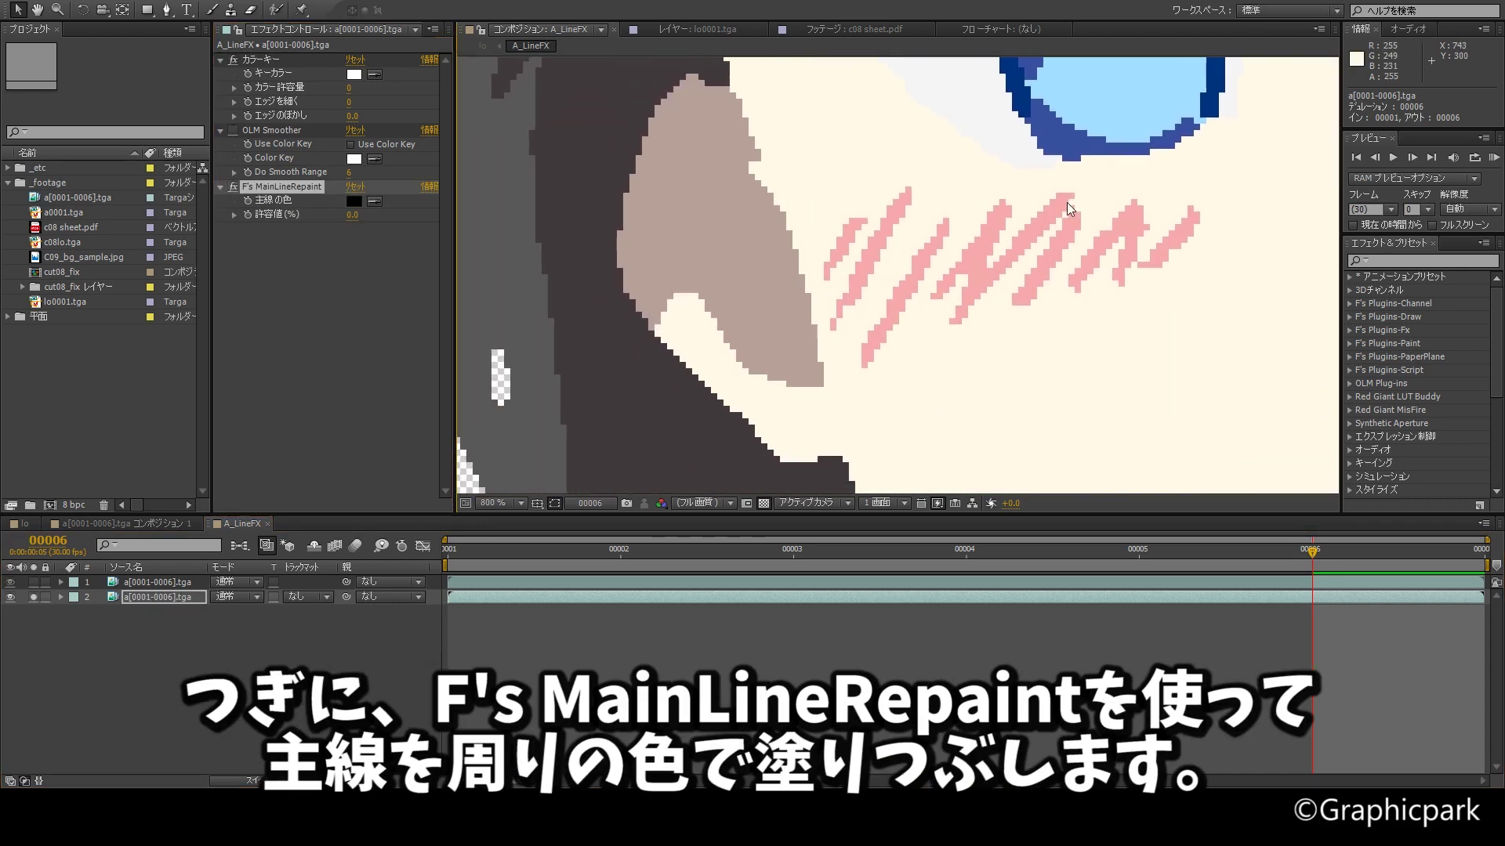
scroll(727, 218, "down", 3)
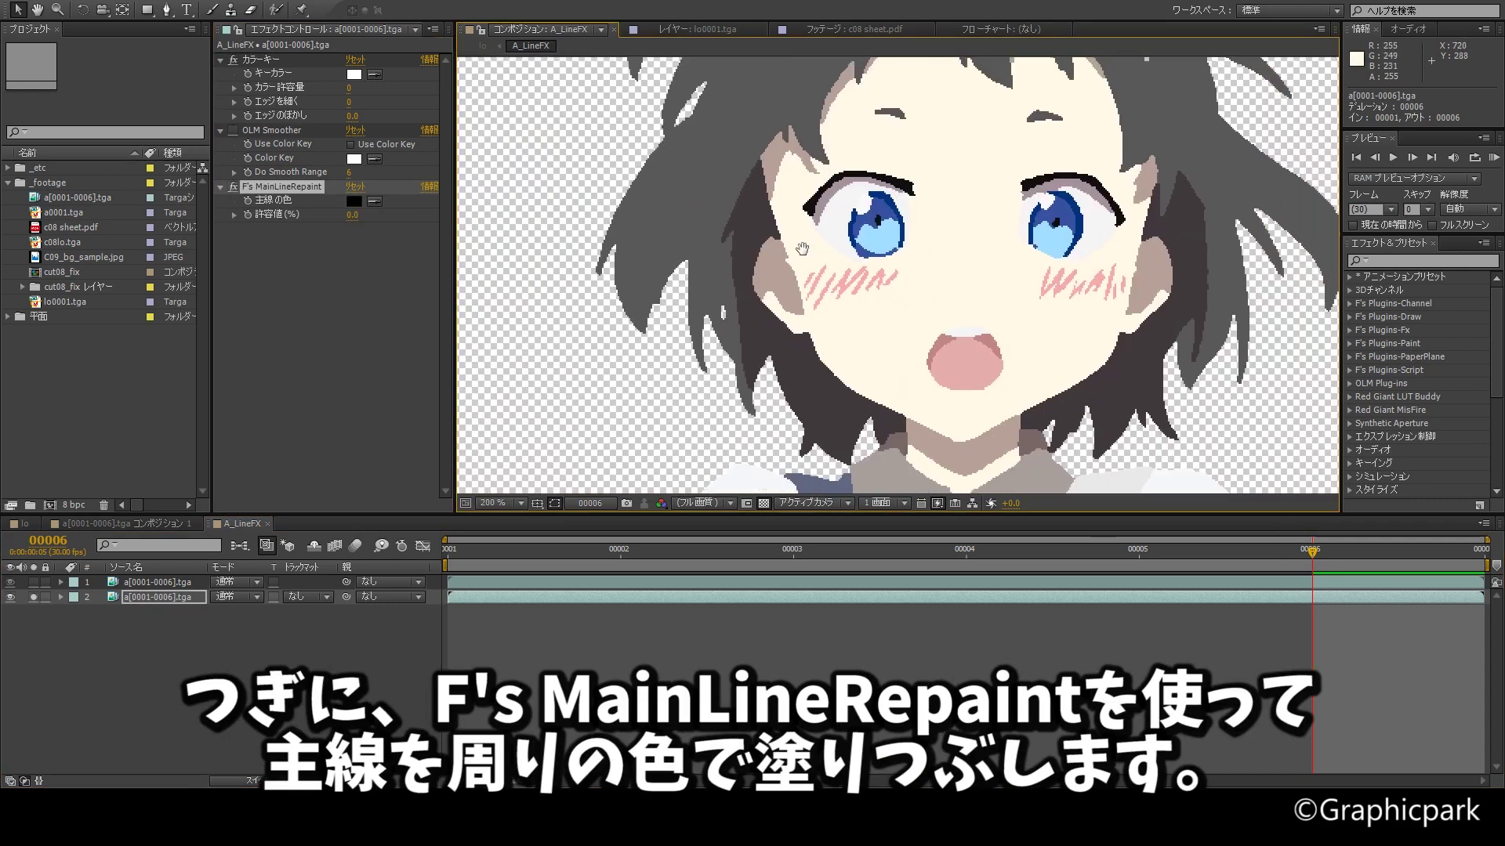
left_click_drag(238, 194, 237, 128)
scroll(693, 342, "down", 1)
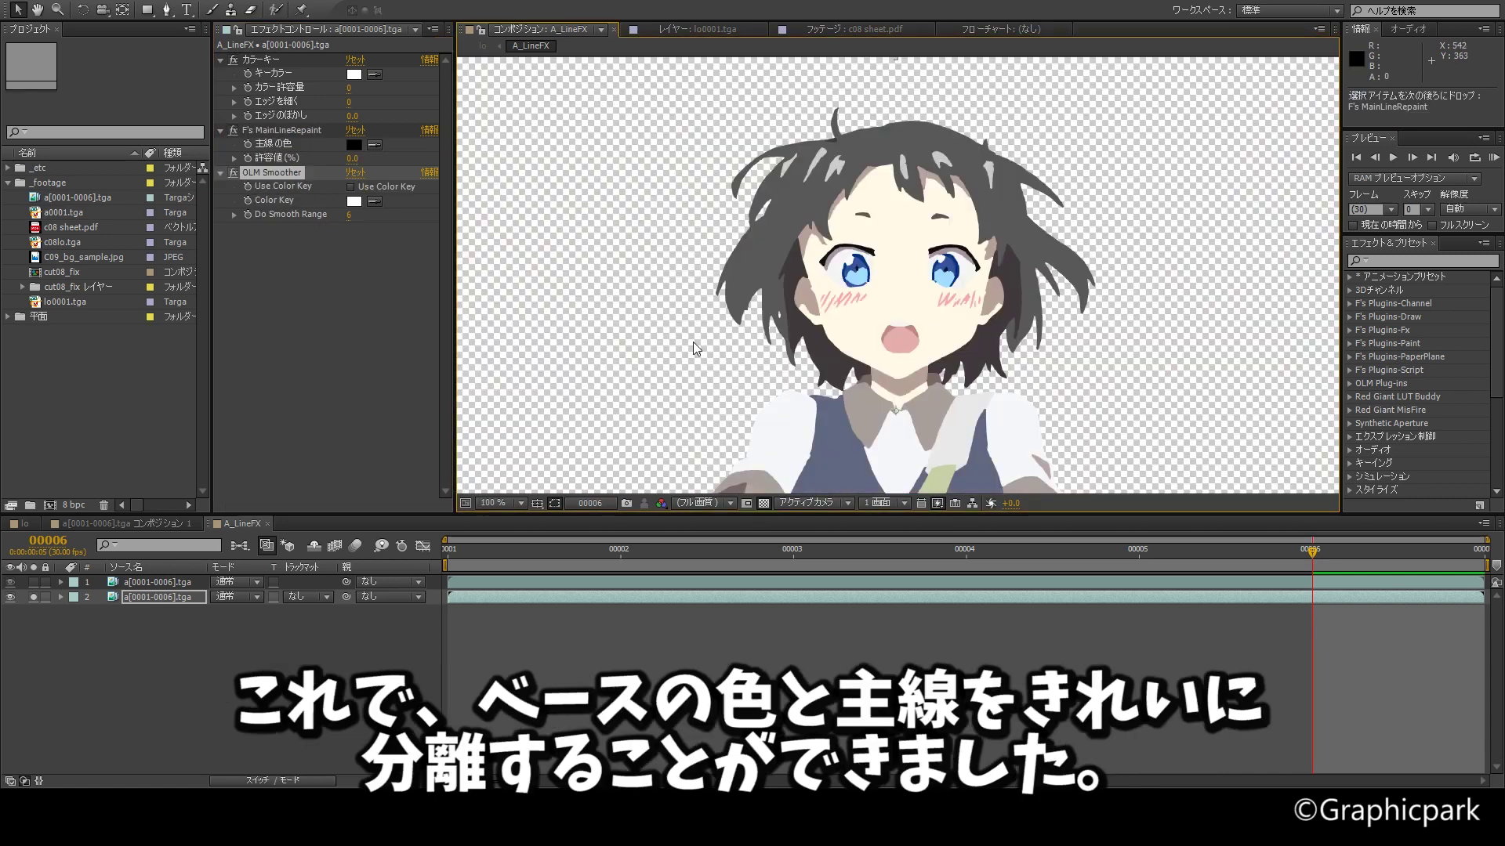
left_click(33, 596)
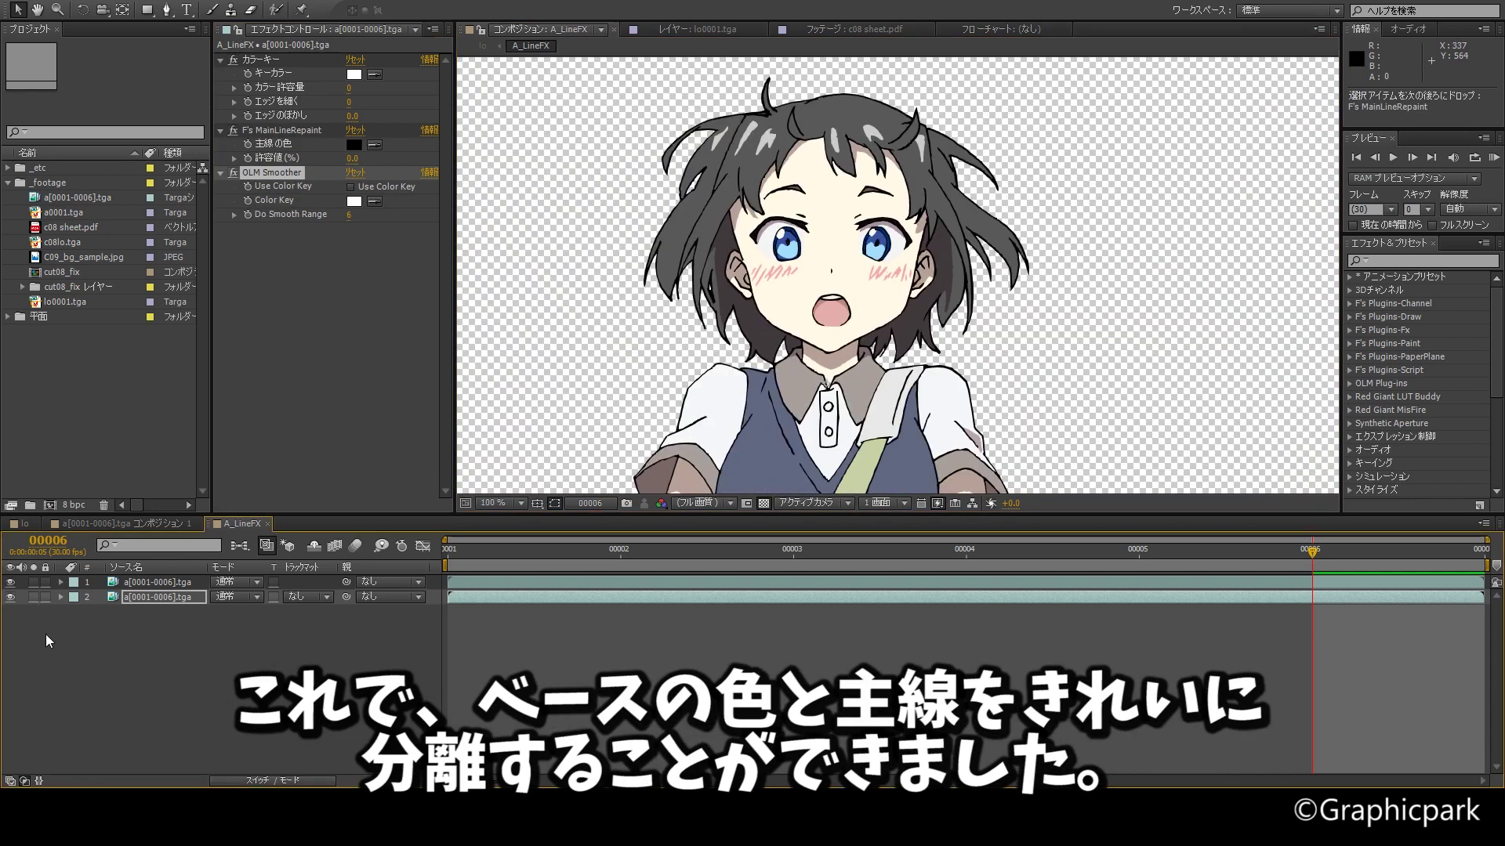
left_click(34, 581)
left_click(34, 582)
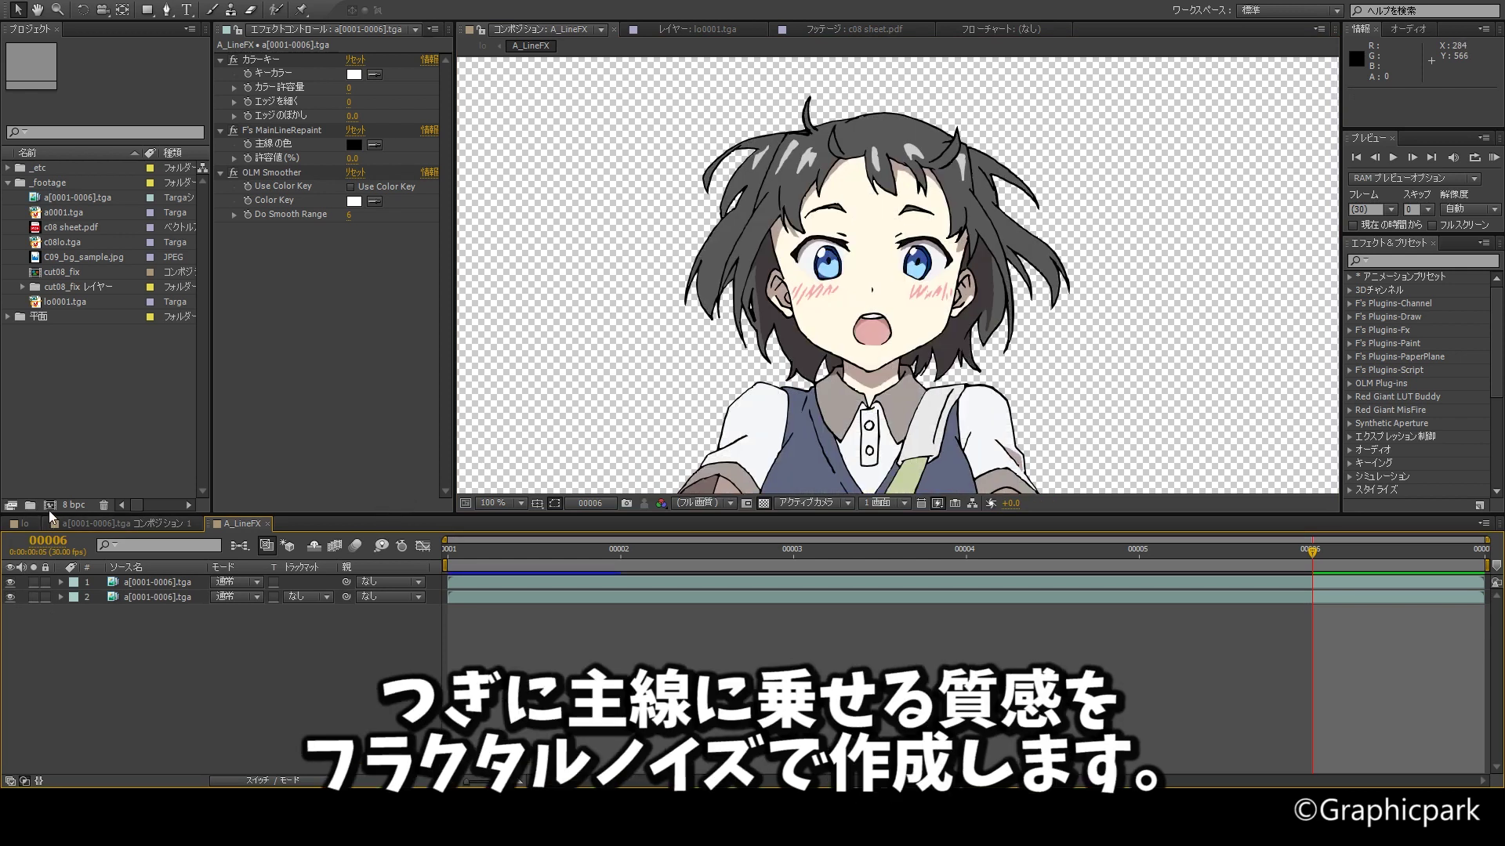
Create a Noise comp with a Fractal Noise solid, Contrast 227 and a reduced Scale
left_click(48, 506)
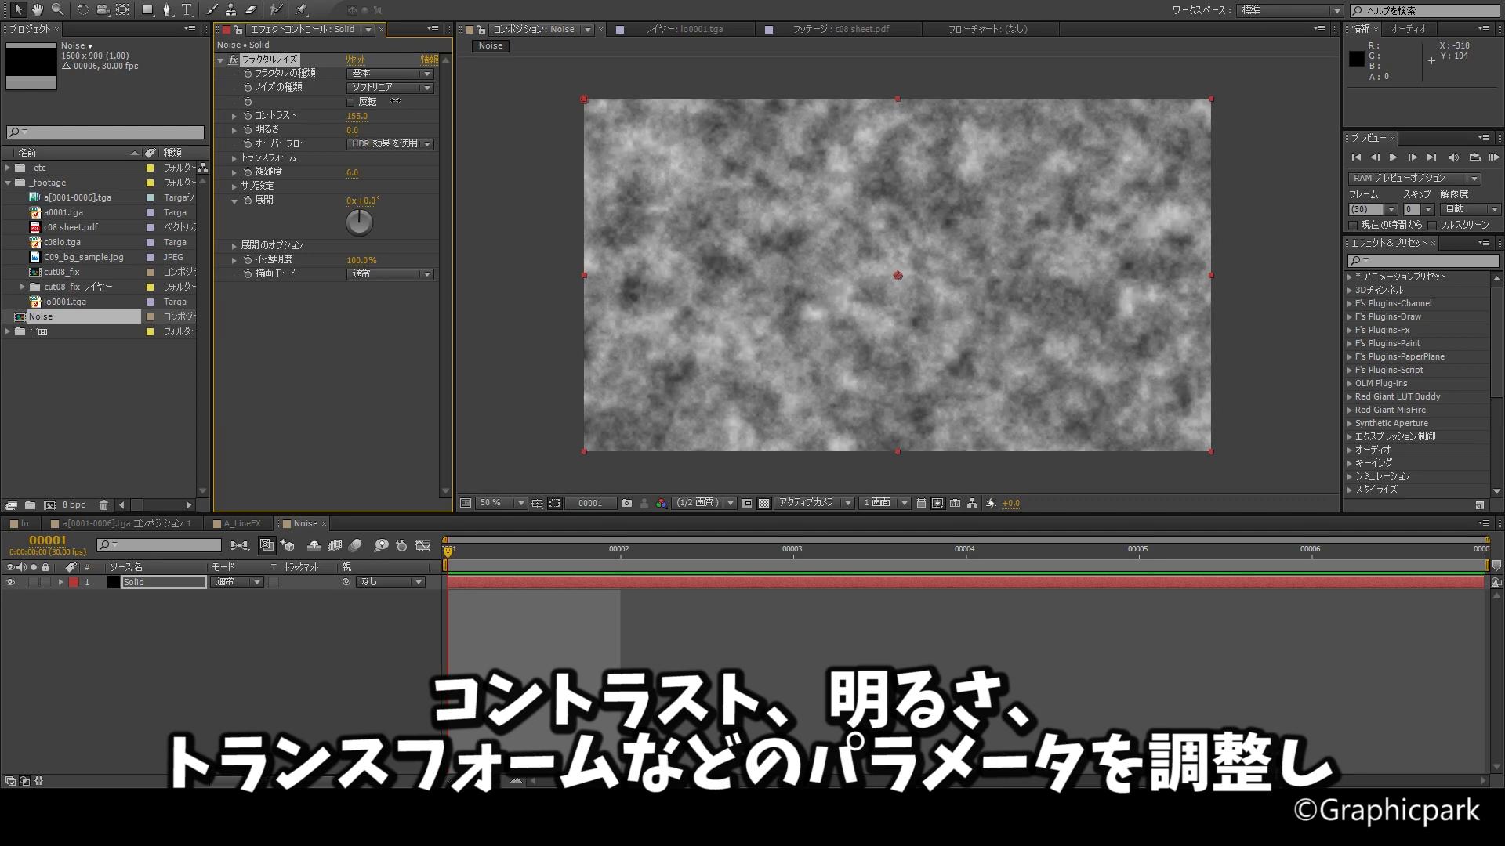
mouse_move(357, 116)
left_mouse_down()
mouse_move(405, 121)
mouse_move(362, 129)
left_mouse_up()
left_click(233, 158)
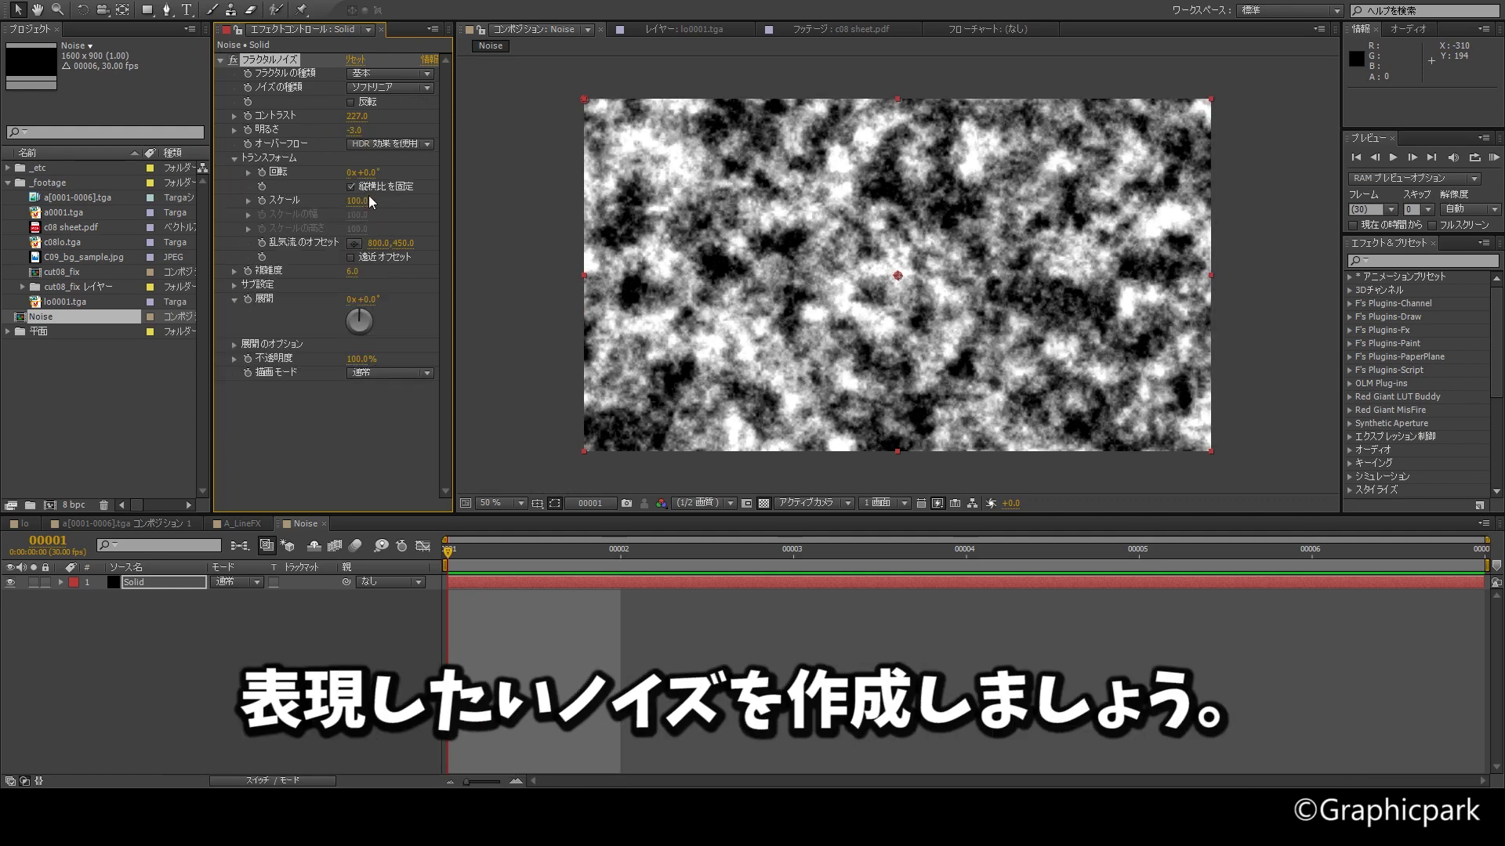
left_click(250, 200)
mouse_move(356, 200)
left_mouse_down()
mouse_move(286, 200)
mouse_move(338, 199)
left_mouse_up()
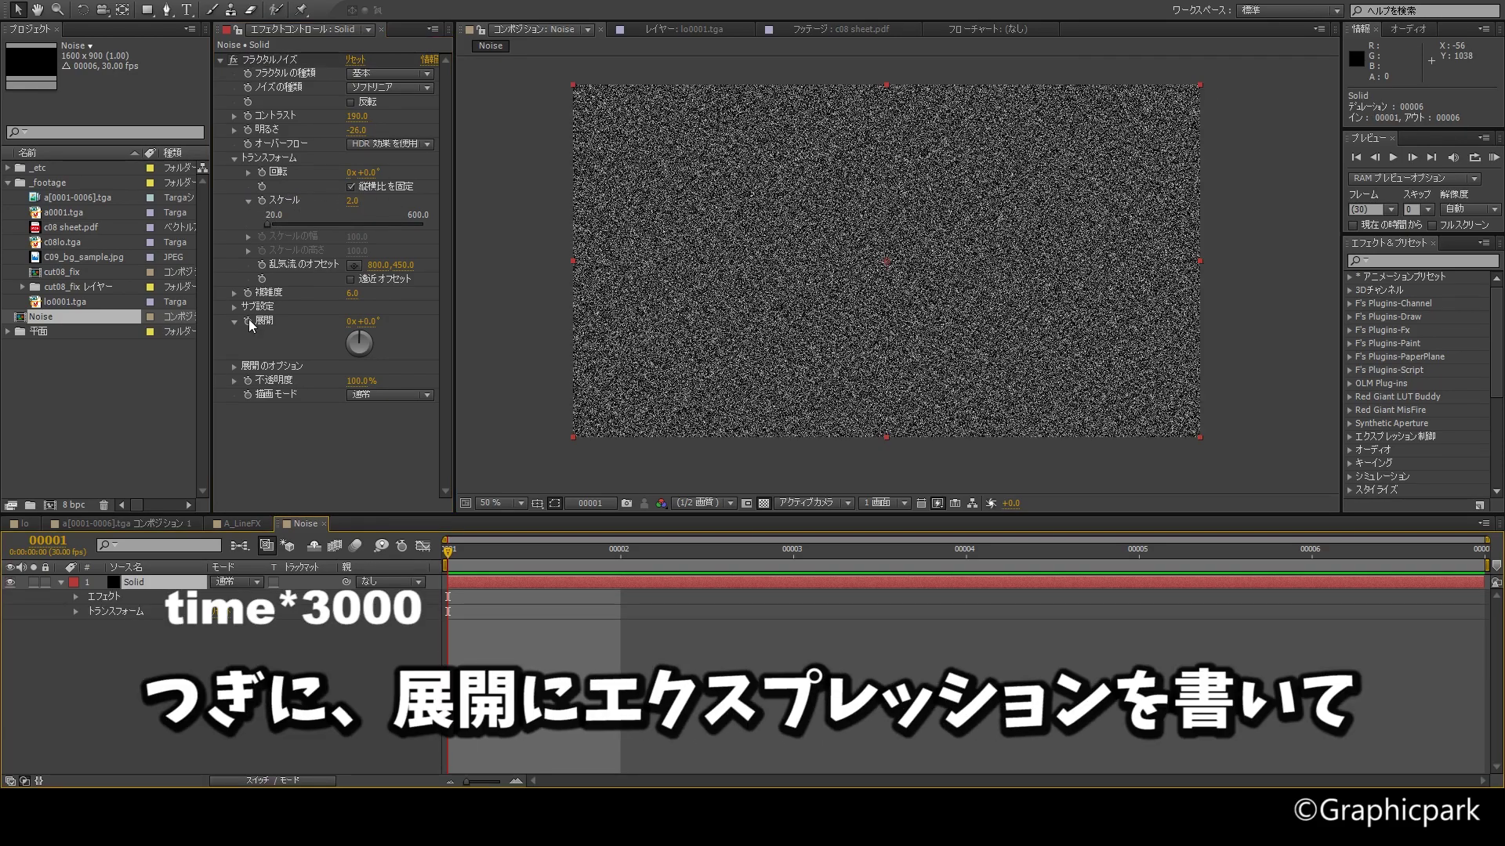
Drive the Fractal Noise Evolution with the expression time*3000
left_click(248, 321, "alt")
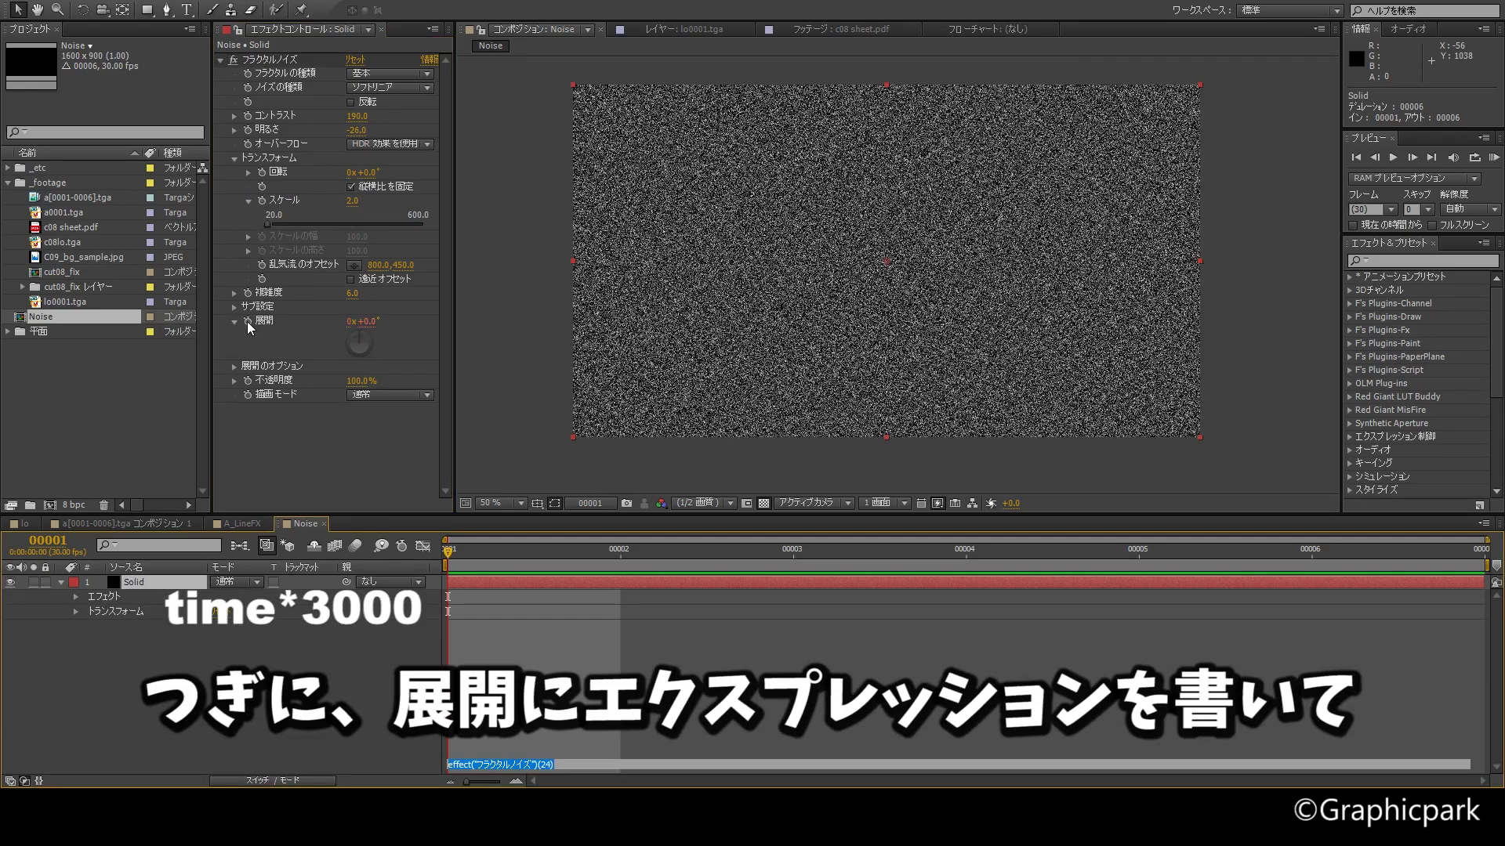
type("ti")
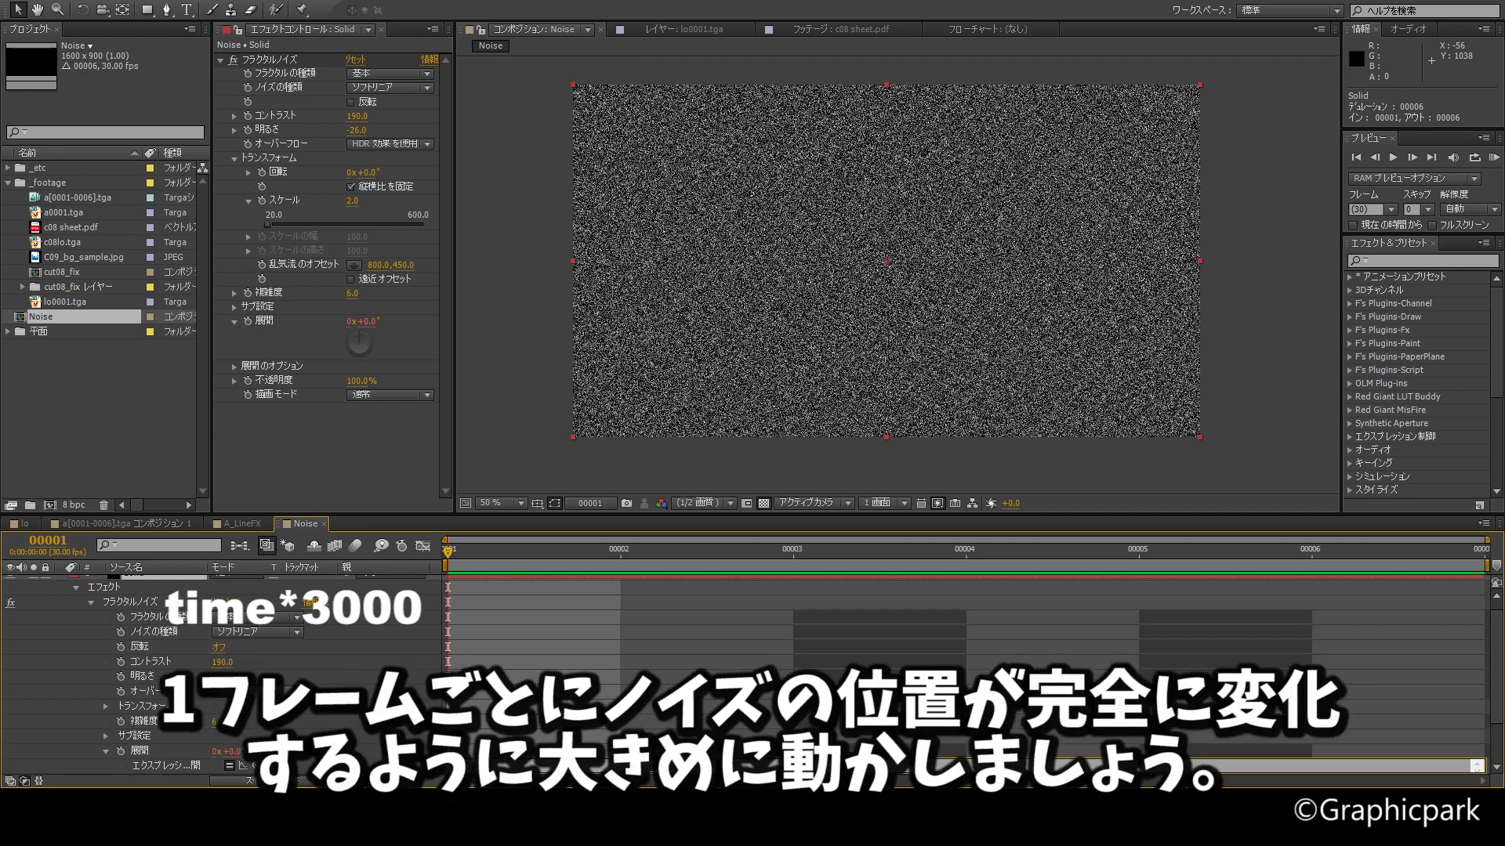
left_click(371, 448)
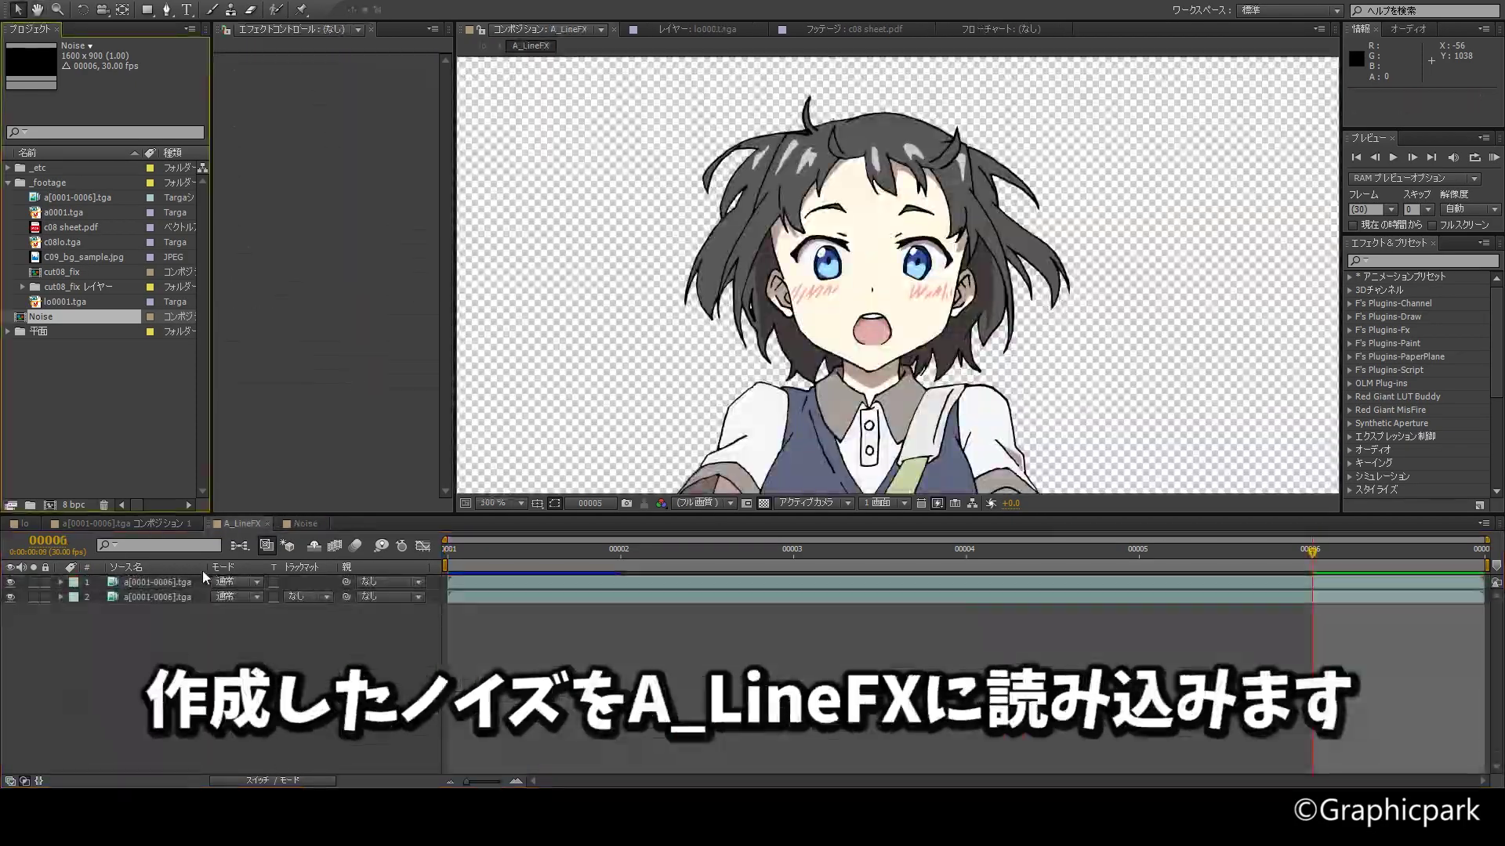
Place the Noise comp atop A_LineFX and set the line-art layer's Track Matte to Luma Inverted
key("ctrl+slash")
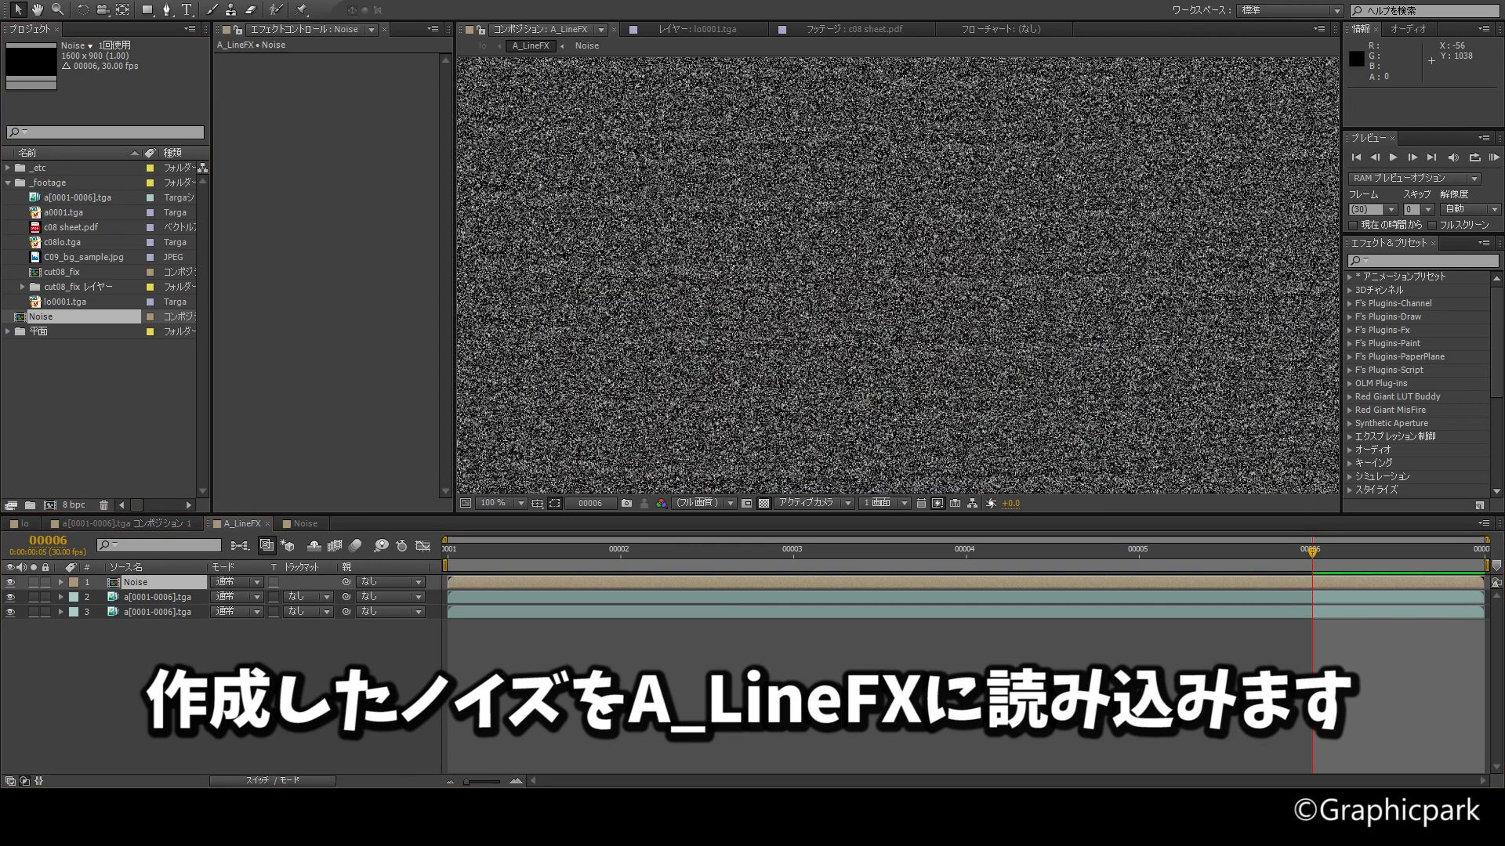
left_click(177, 596)
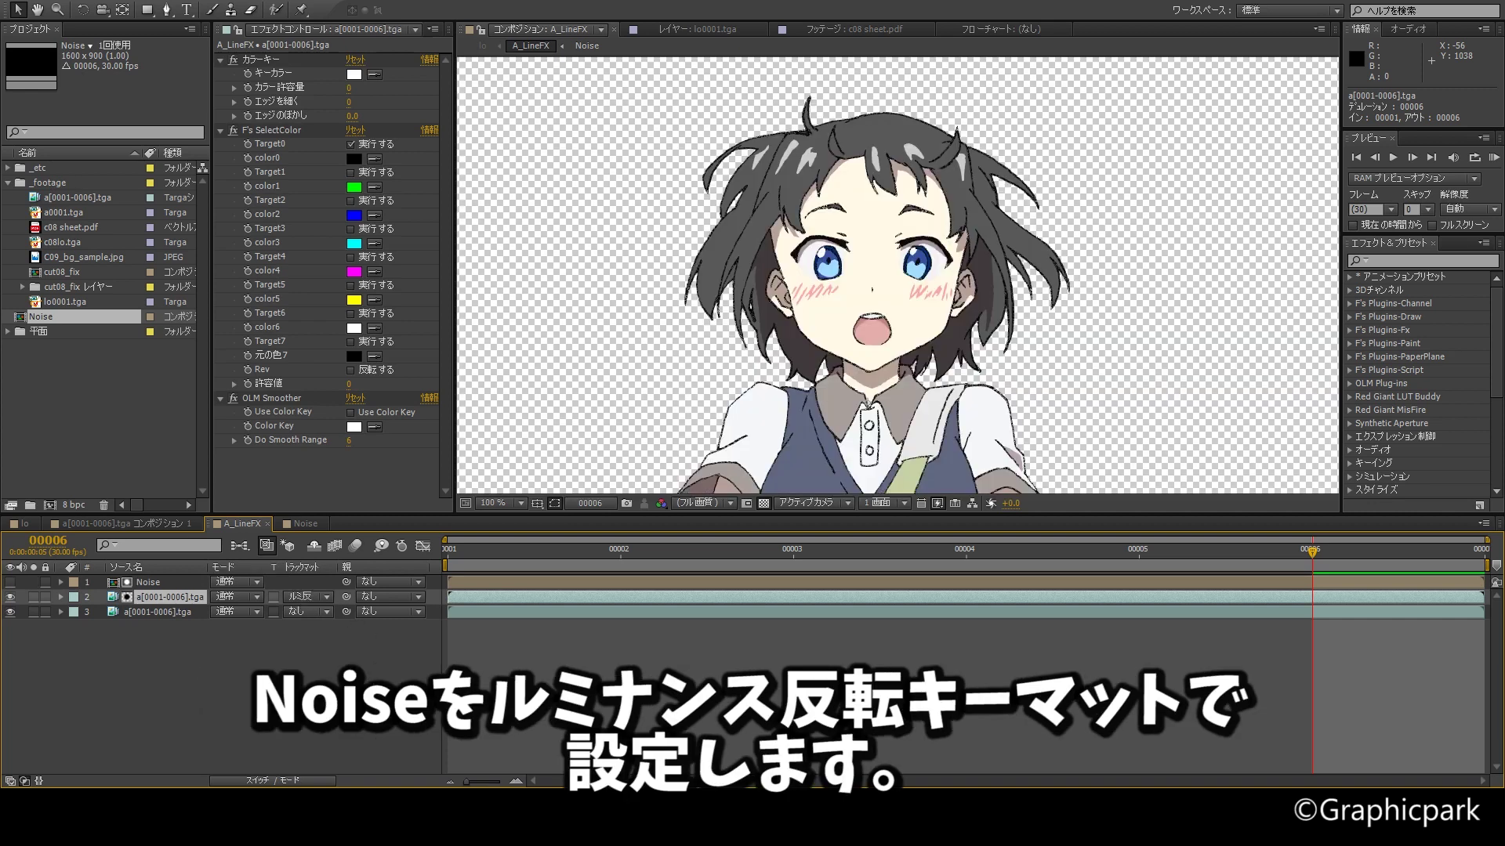
scroll(786, 384, "up", 1)
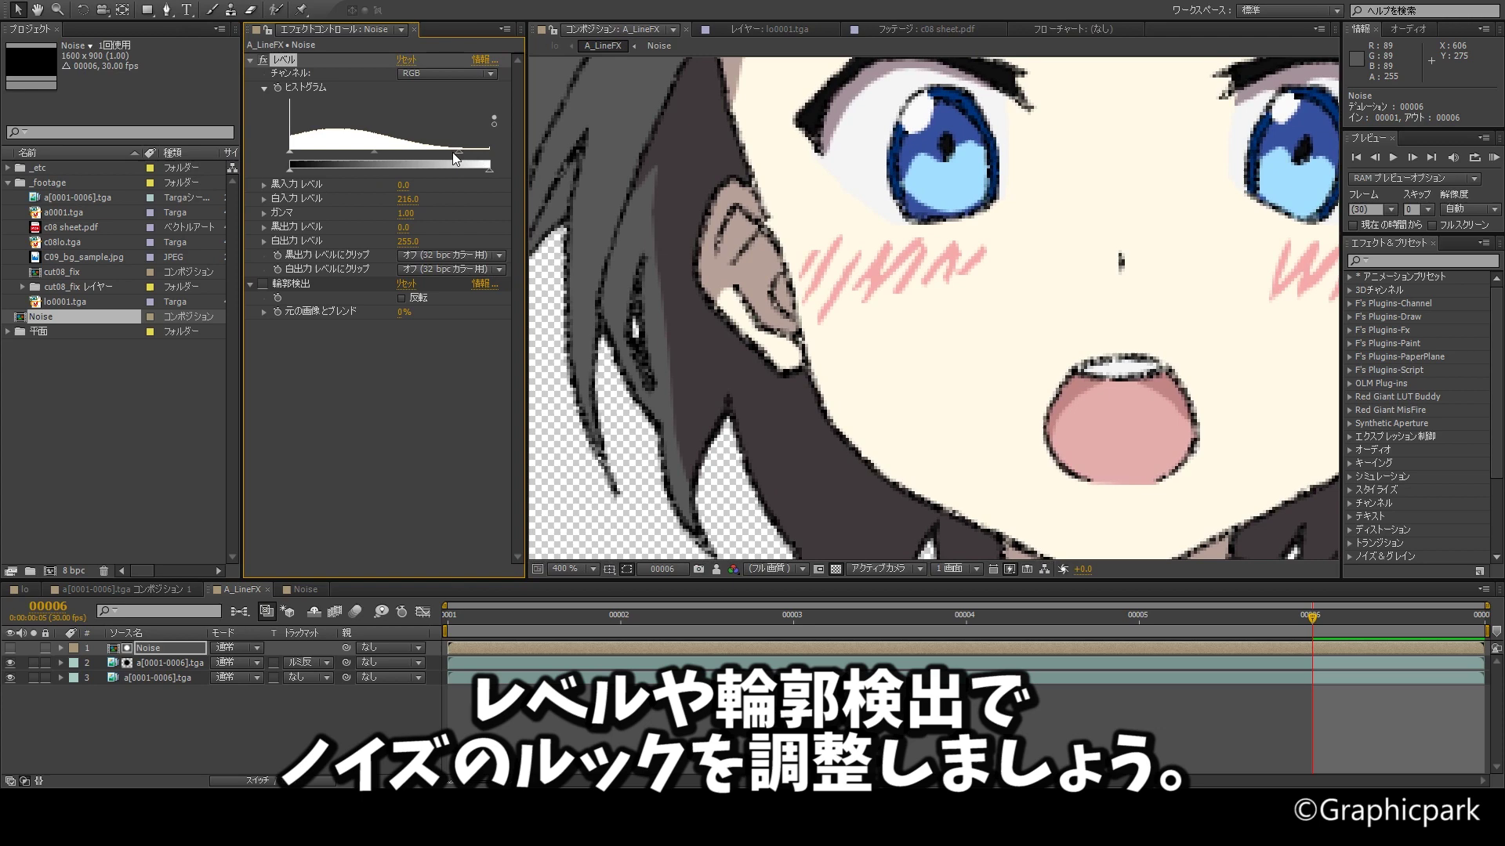
Lower the Levels white input to 199 on the matted line-art layer
left_click_drag(453, 152, 401, 153)
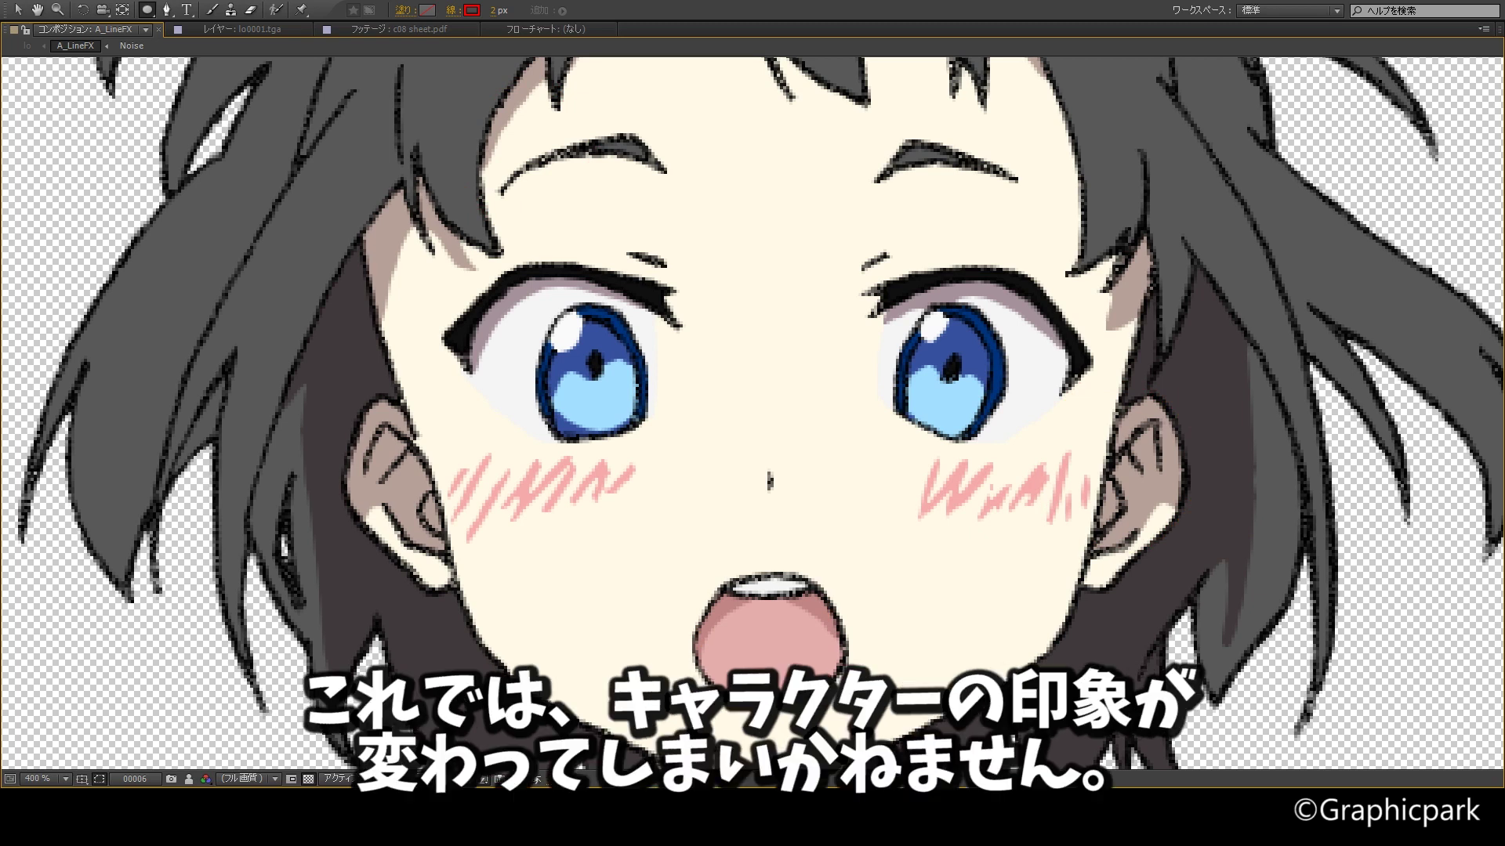
Solo the duplicated line layer, add Gaussian Blur, and shape its Alpha Levels into a dense-line mask
key("grave")
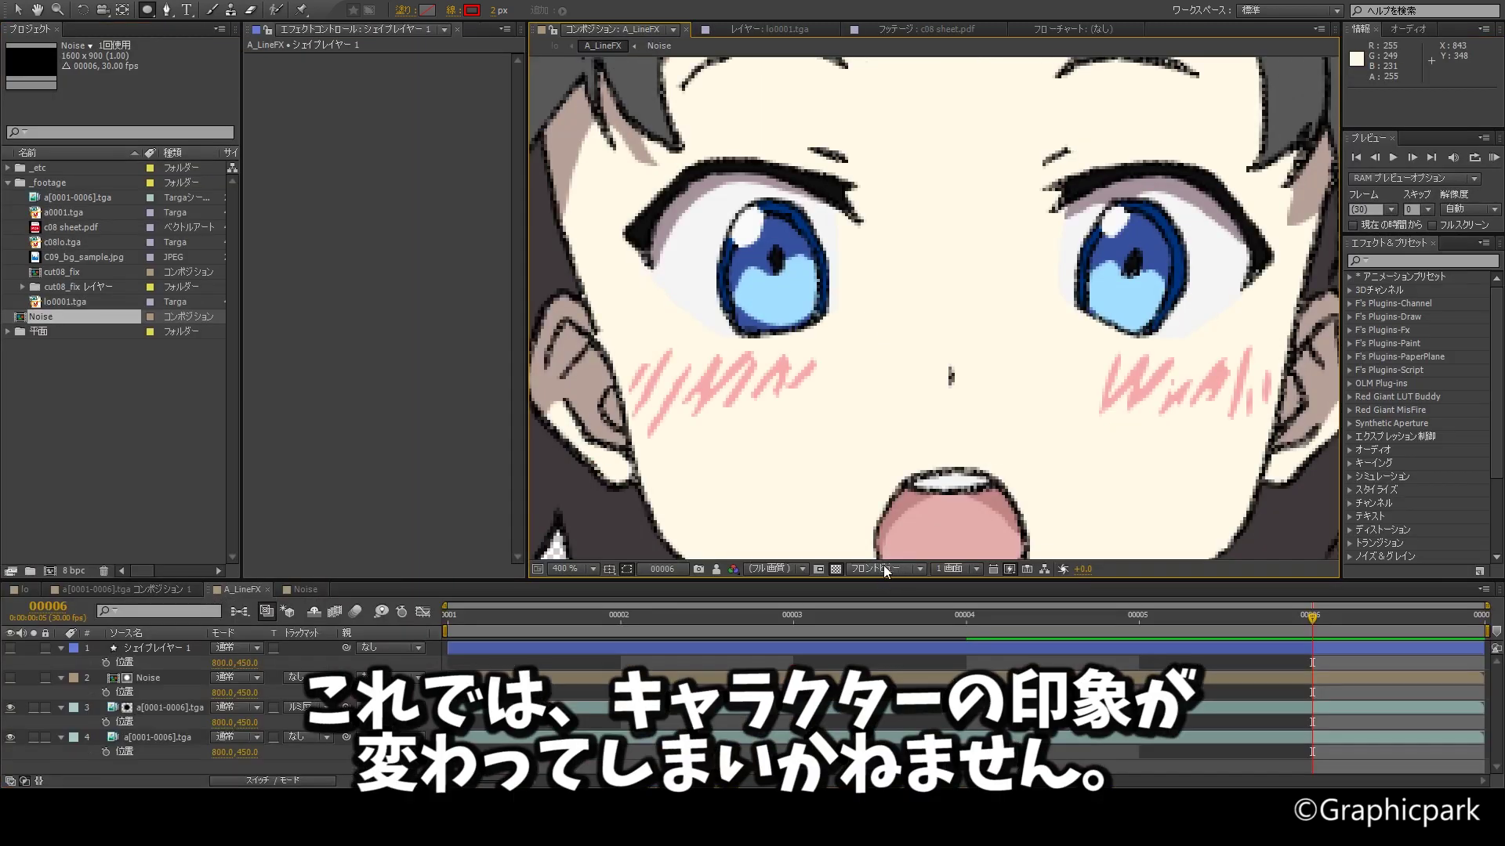
key("comma")
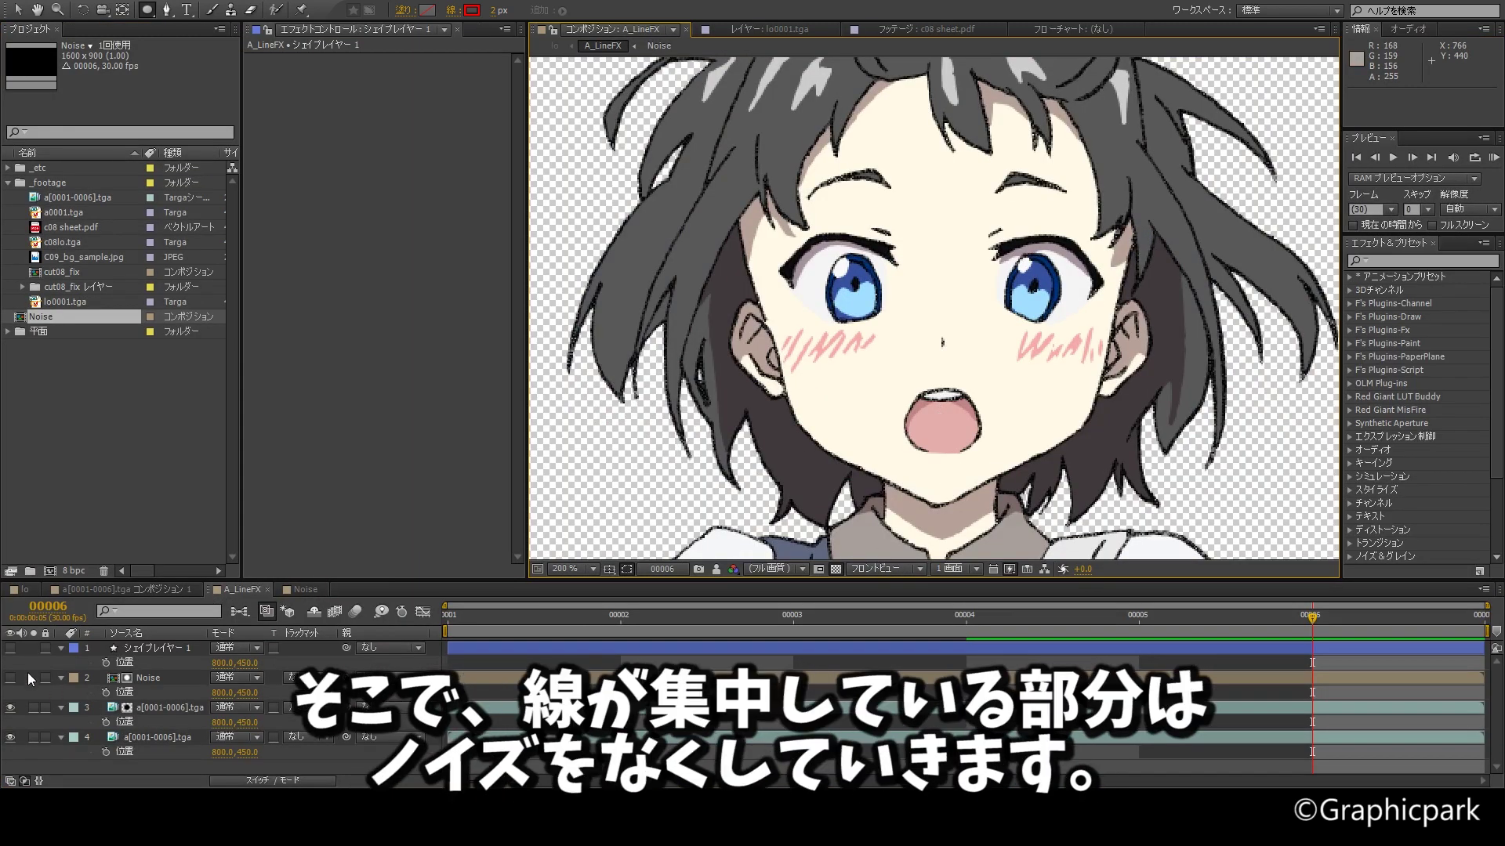
key("p")
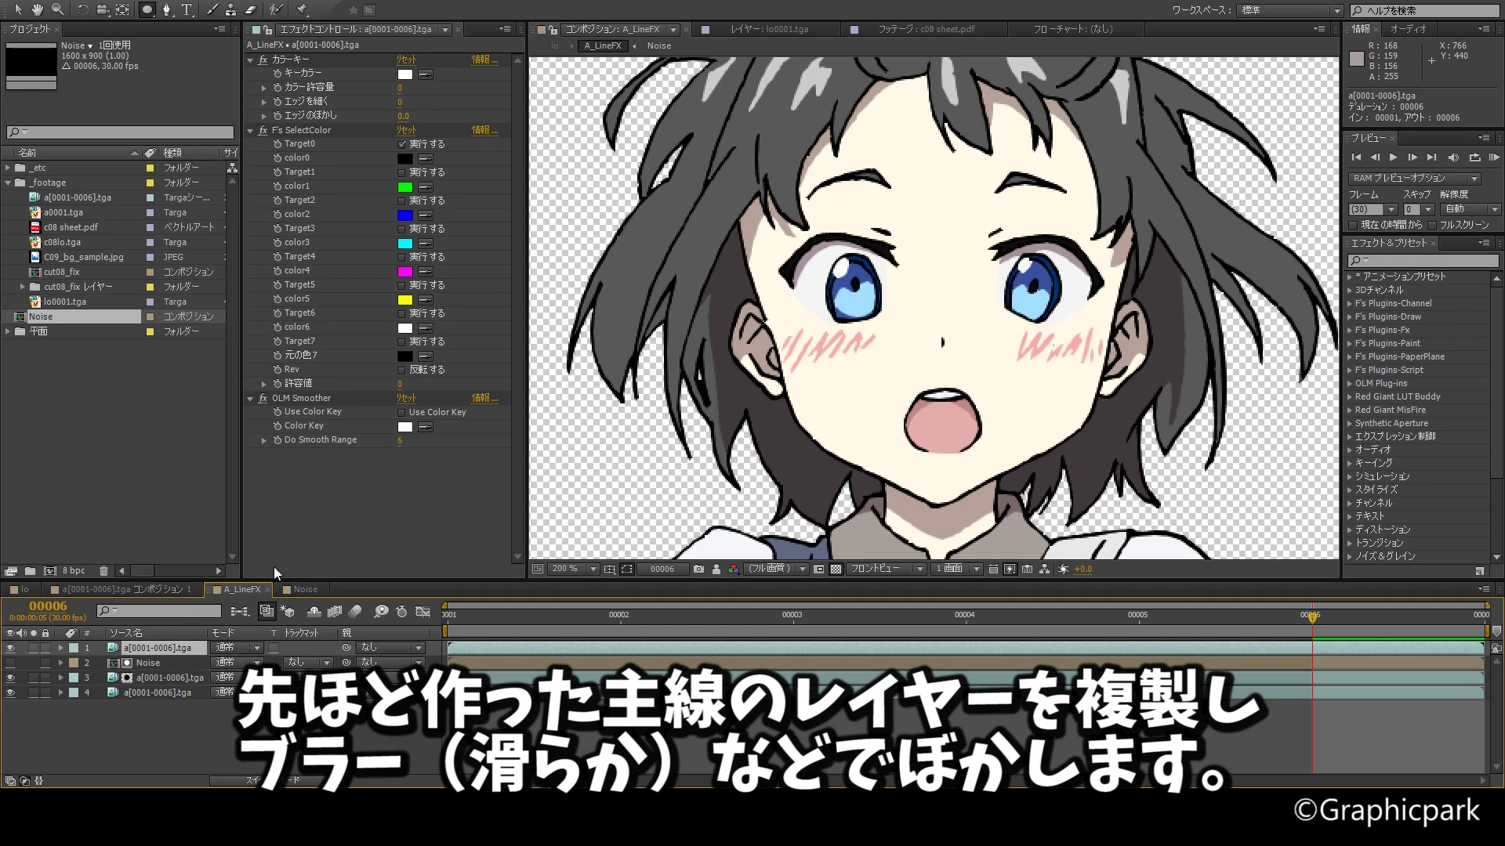
left_click(32, 648)
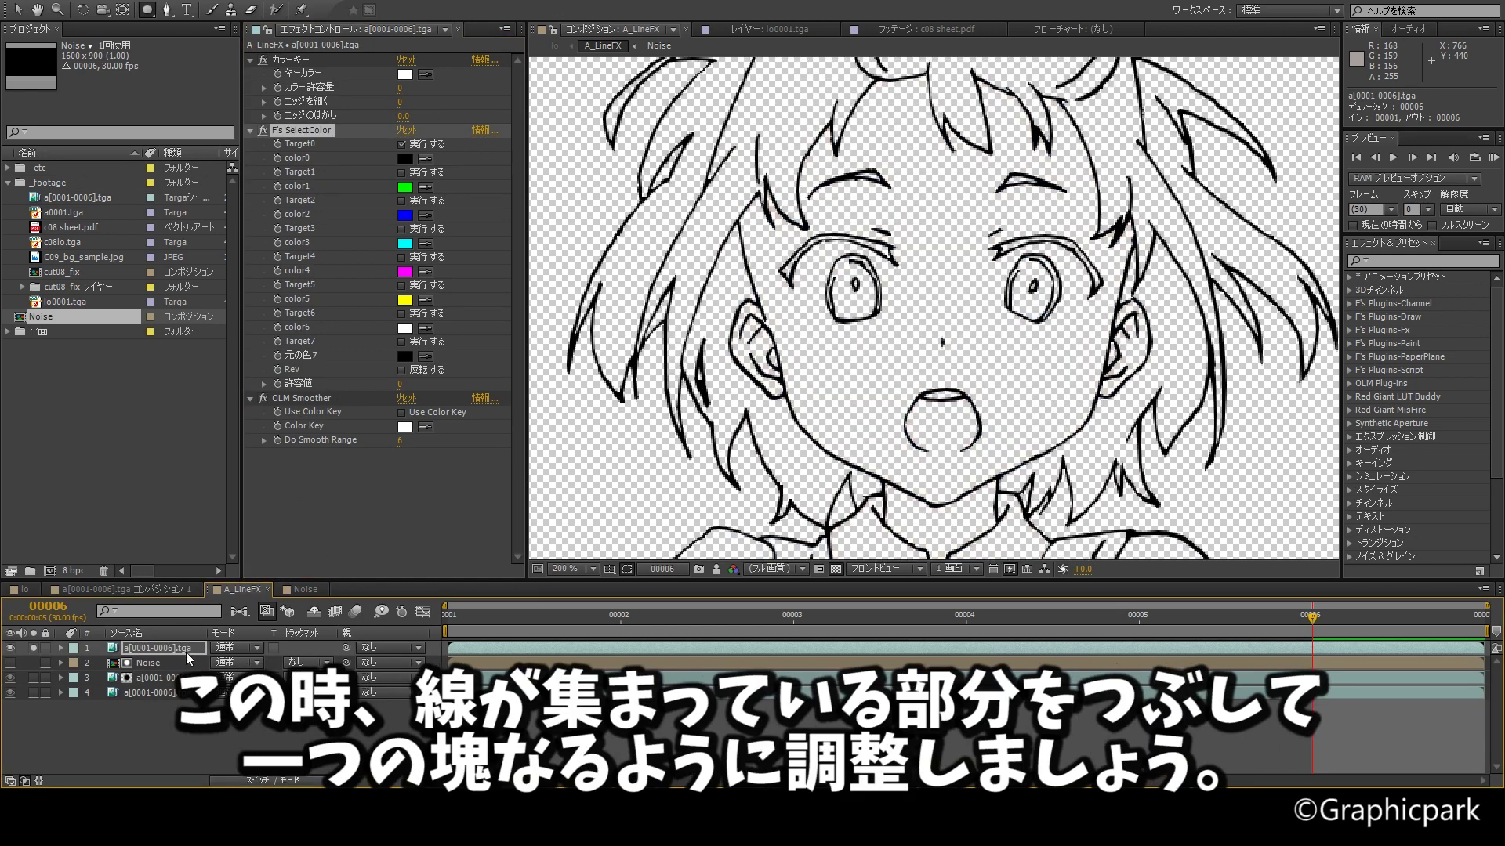
left_click_drag(398, 468, 406, 470)
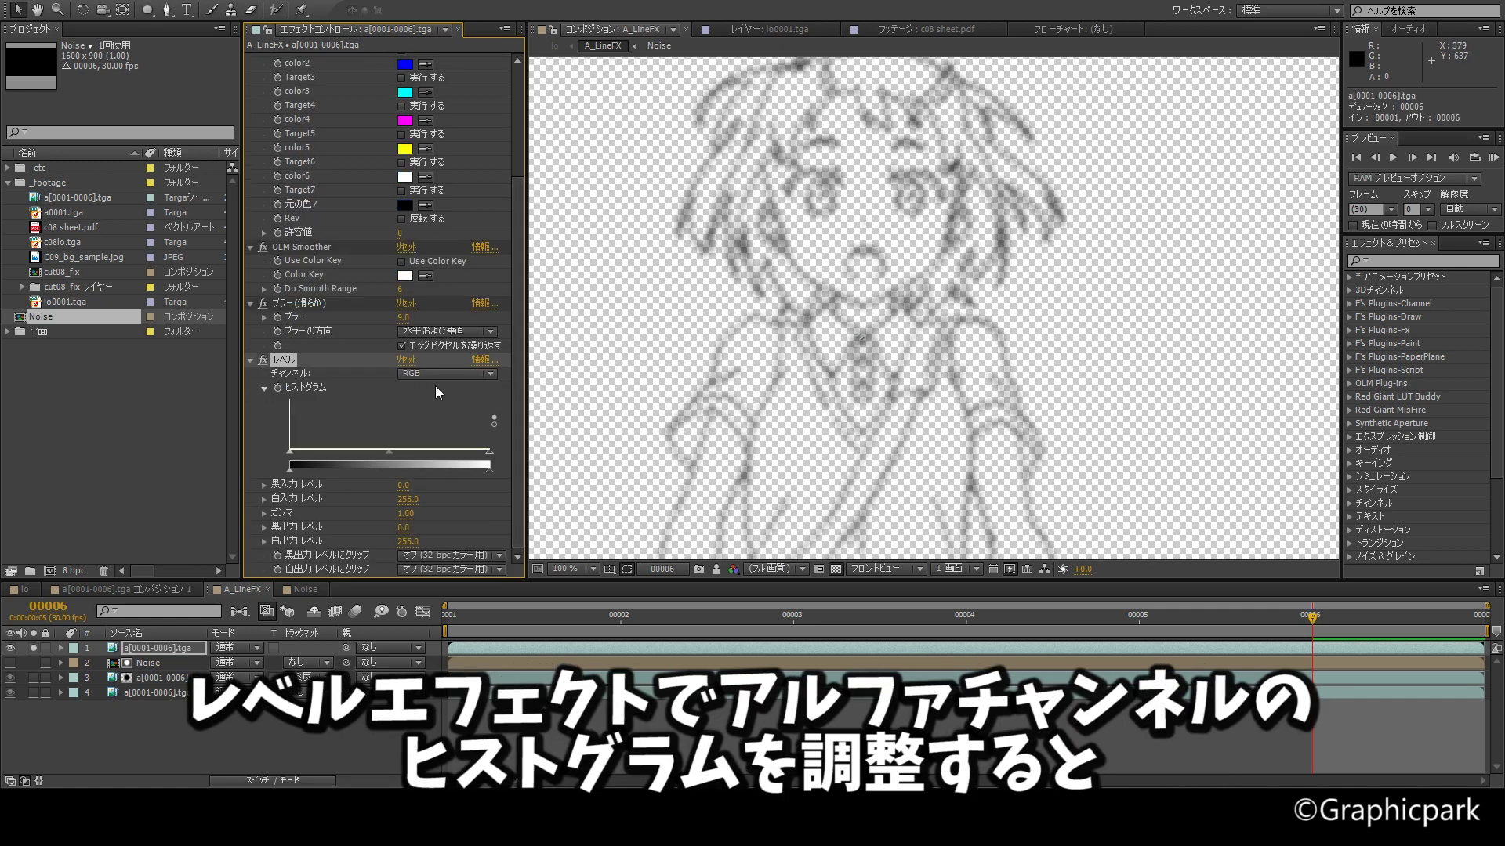
left_click_drag(489, 453, 399, 453)
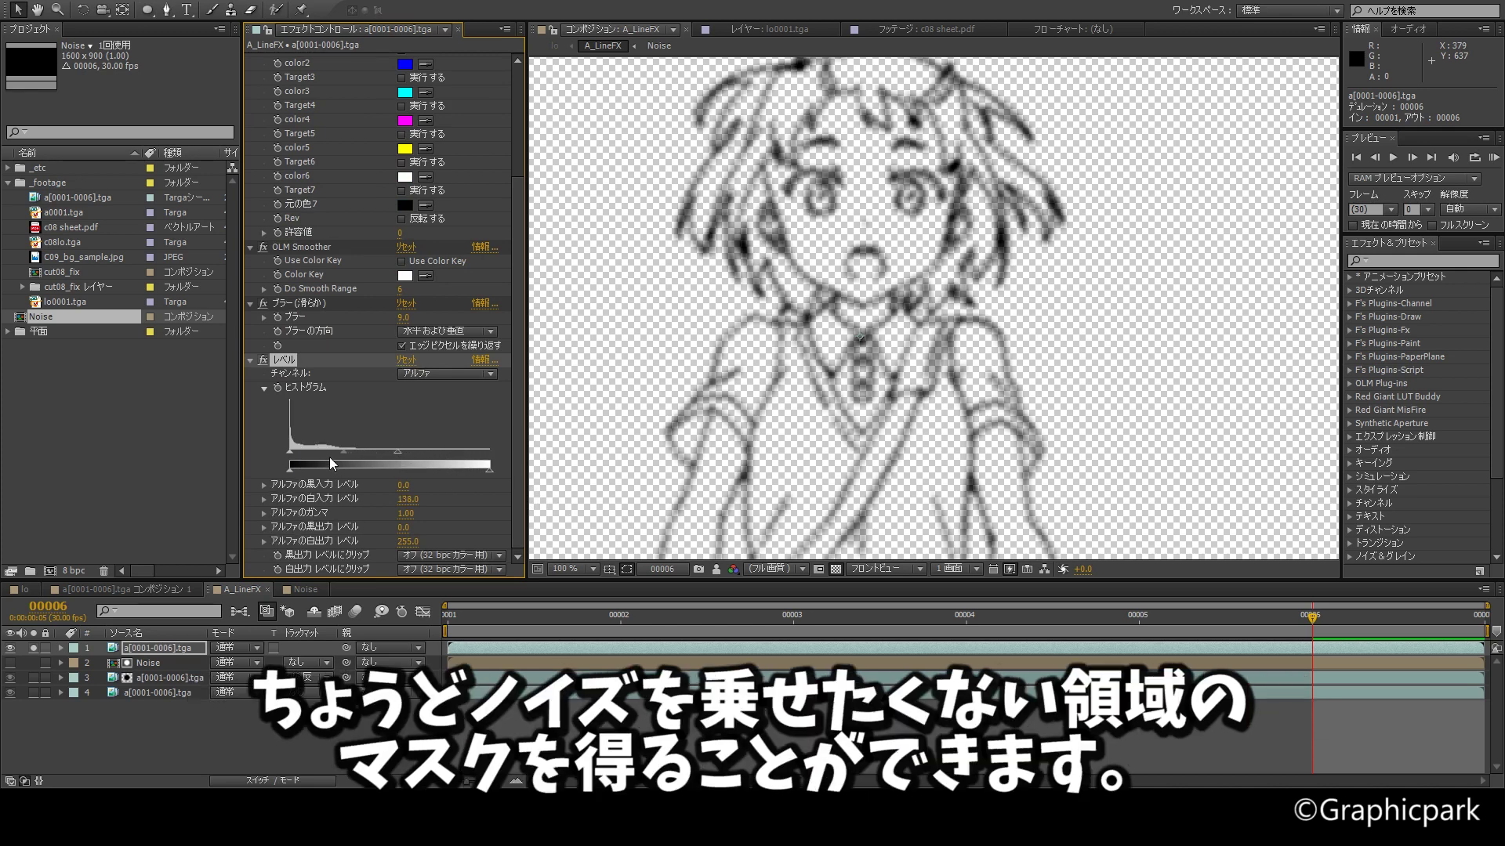
left_click_drag(345, 453, 377, 453)
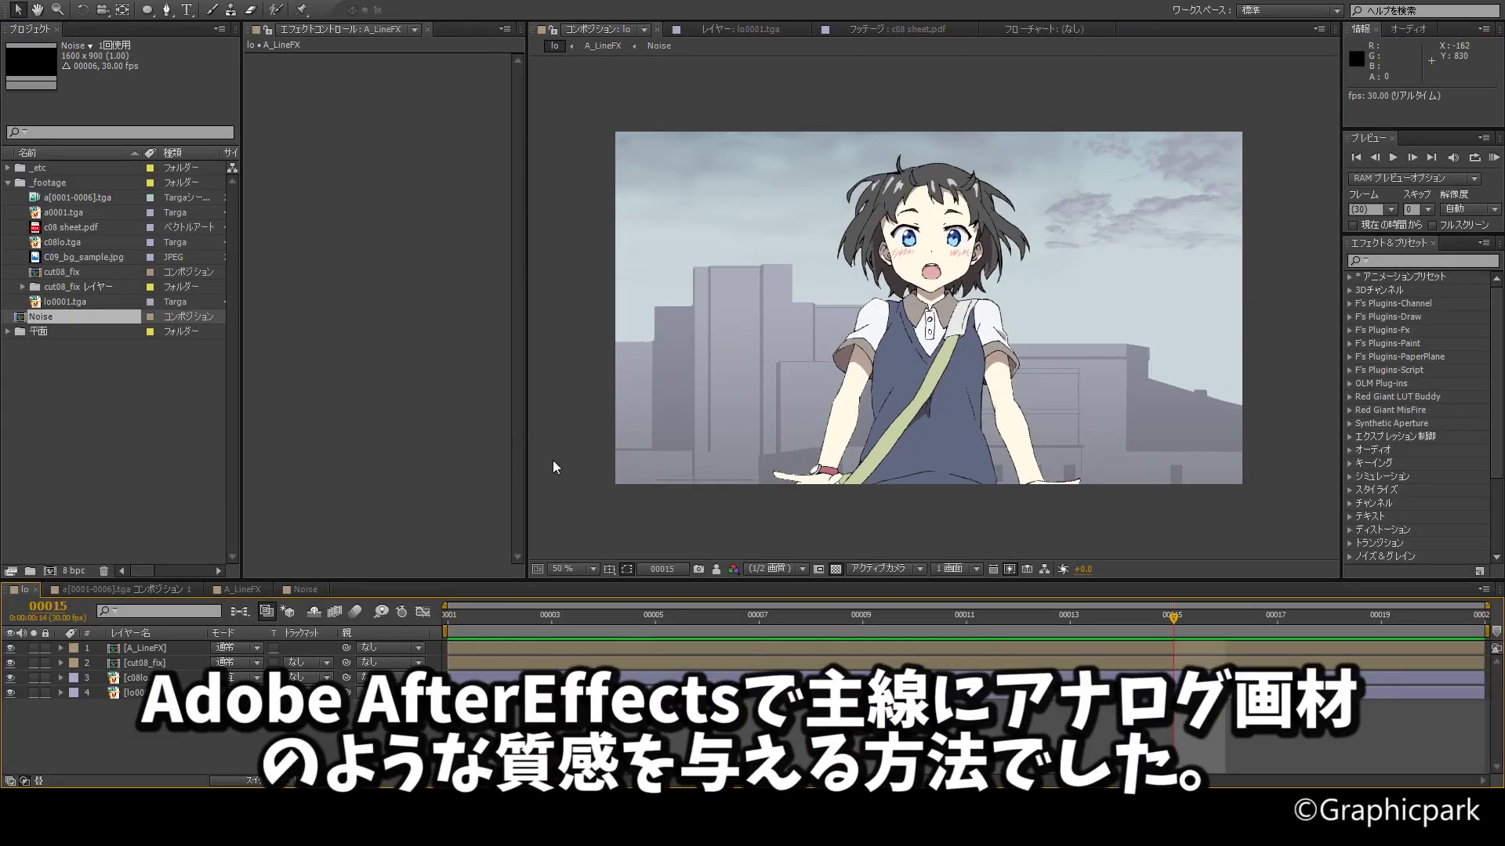
Zoom the lo composition viewer to 400%, then back to 200%, to review the textured lines
key("period")
key("period")
key("period")
key("comma")
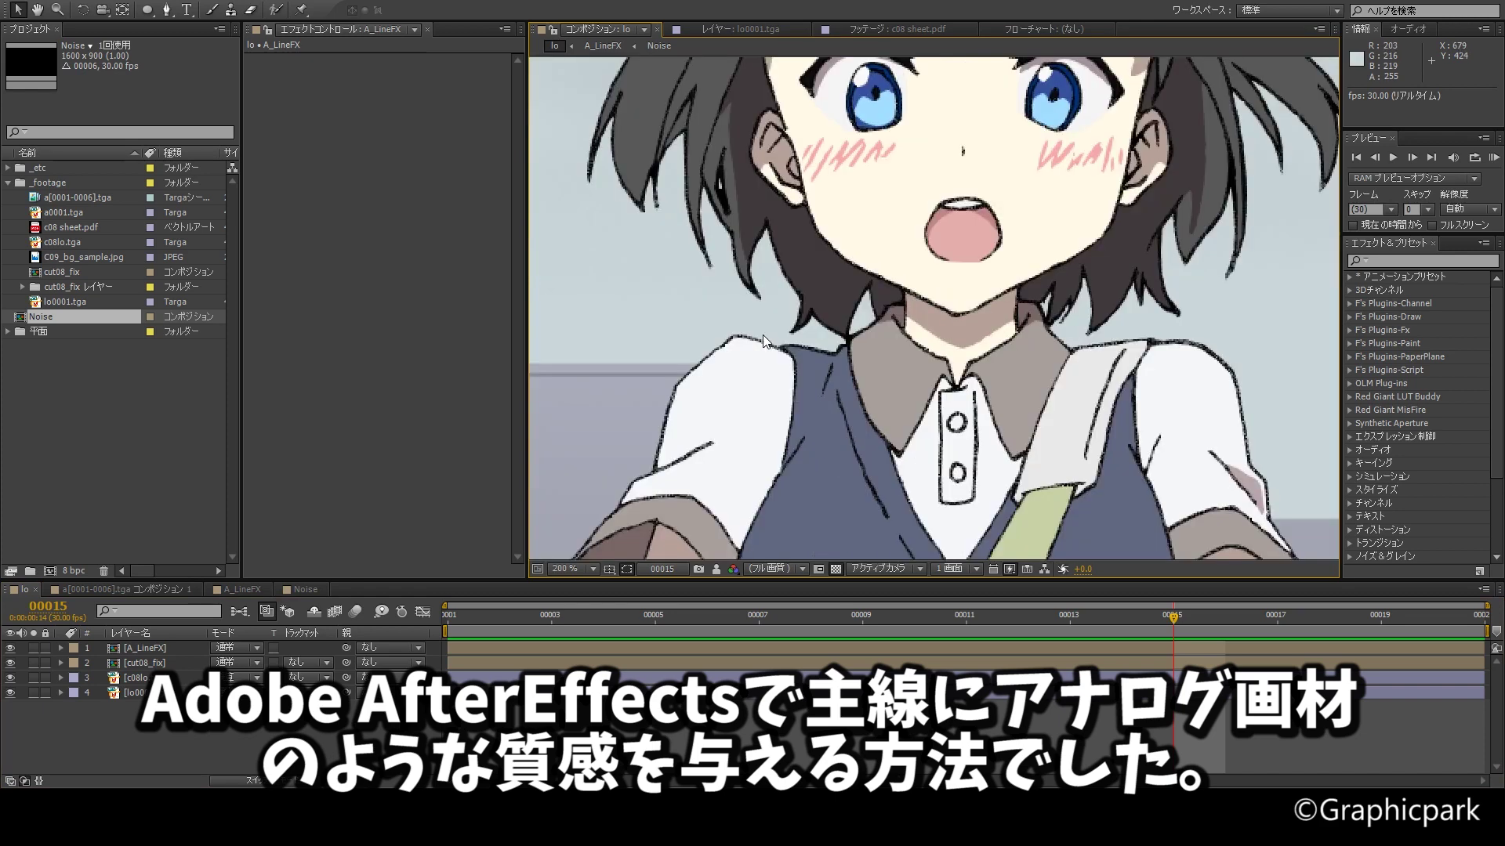